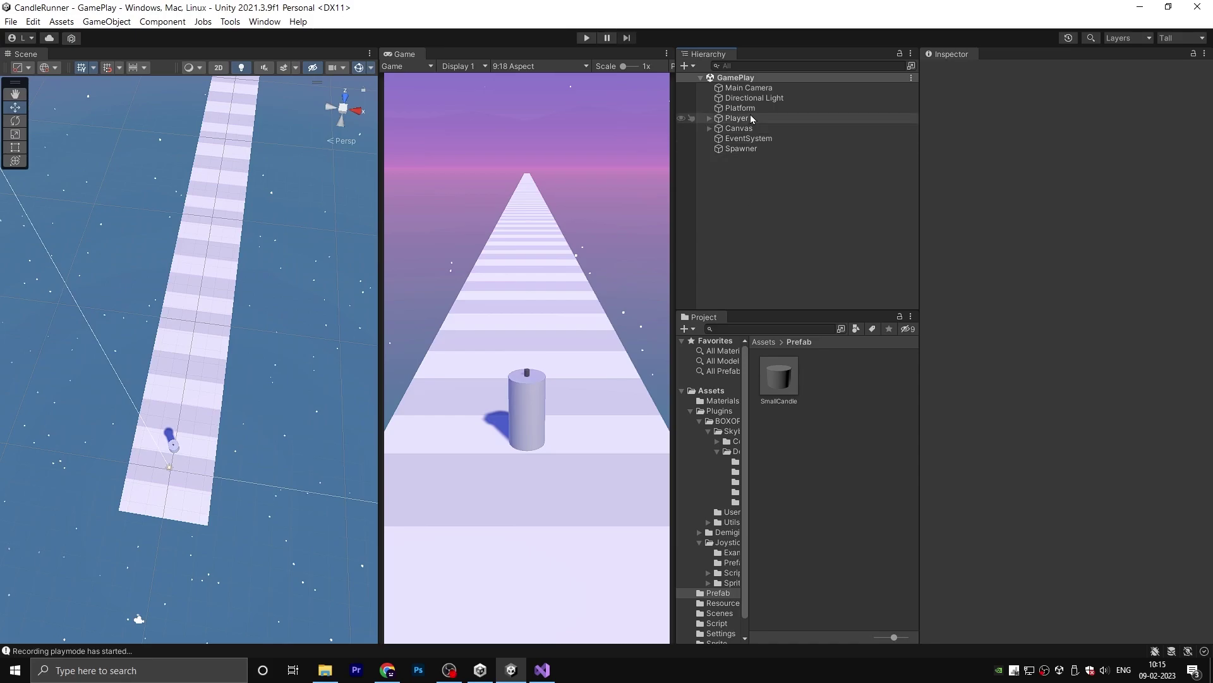
Step: Add a Particle System effect as a child of the Player object
{"action": "left_click", "coordinate": [737, 118]}
{"action": "key", "text": "Right"}
{"action": "right_click", "coordinate": [747, 119]}
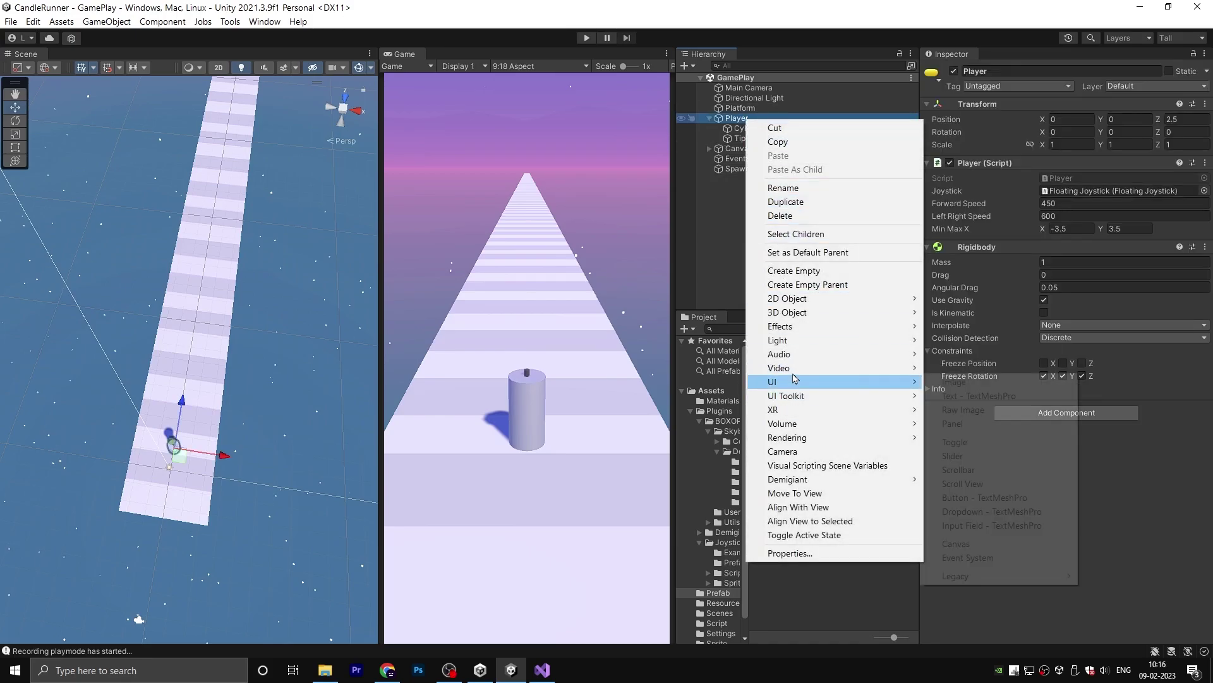
{"action": "mouse_move", "coordinate": [782, 341]}
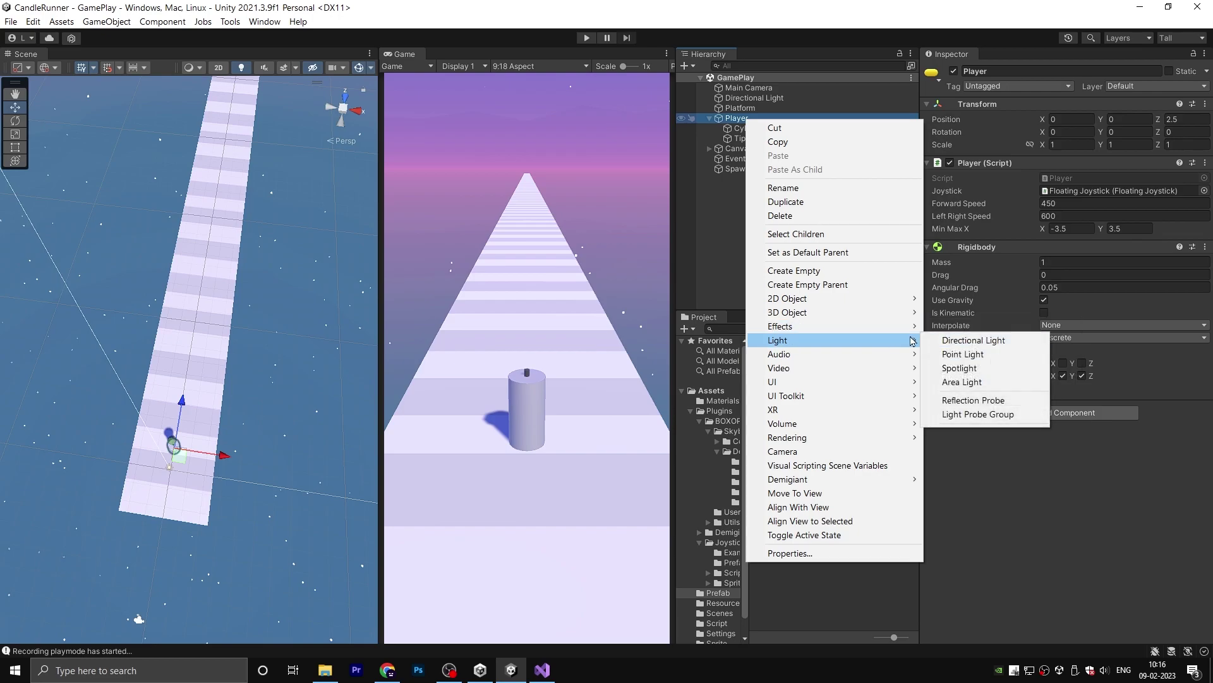
{"action": "mouse_move", "coordinate": [885, 326]}
{"action": "left_click", "coordinate": [966, 327]}
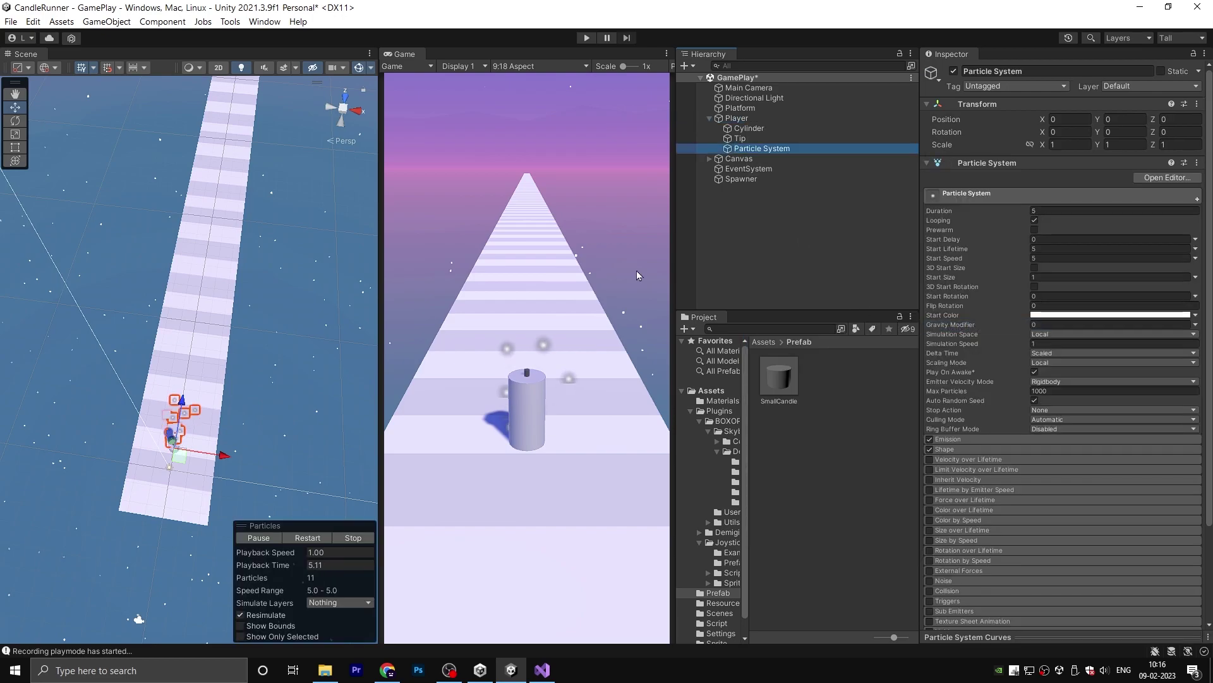
Step: Raise the particle system to the candle's tip, at about Y 2.68
{"action": "scroll", "coordinate": [153, 491], "scroll_direction": "up", "scroll_amount": 8}
{"action": "left_click_drag", "start_coordinate": [155, 490], "coordinate": [189, 259], "text": "alt"}
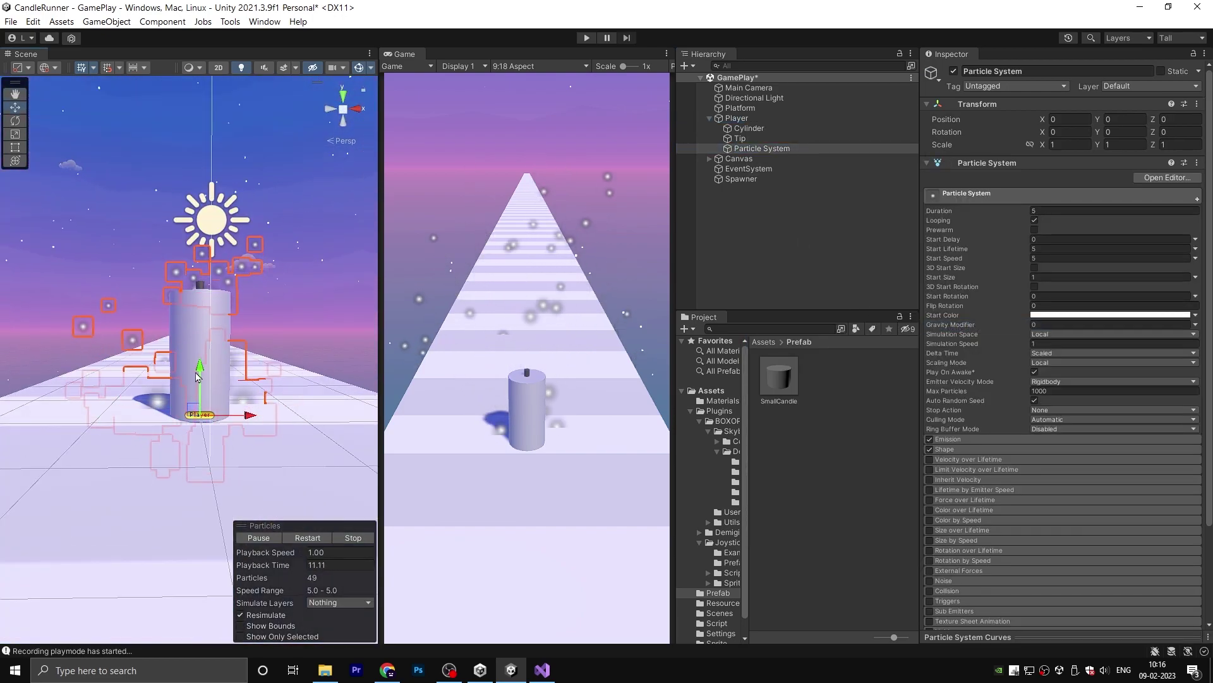
{"action": "left_click_drag", "start_coordinate": [202, 369], "coordinate": [228, 189]}
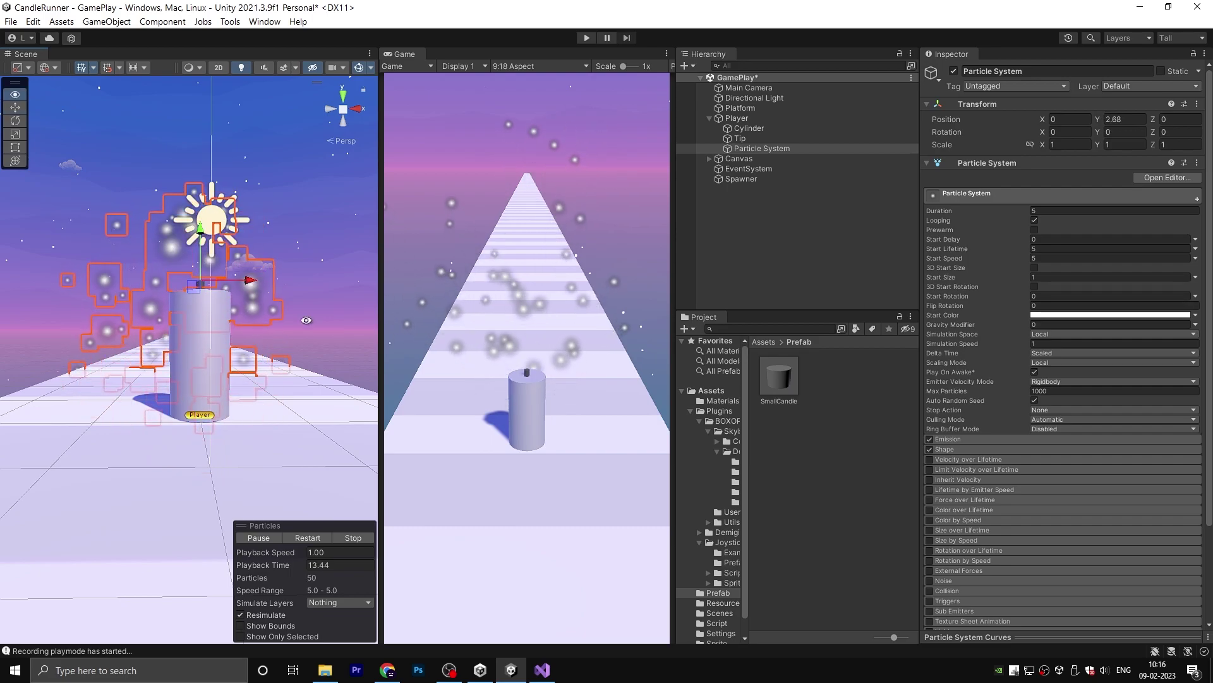
{"action": "left_click_drag", "start_coordinate": [281, 346], "coordinate": [163, 417], "text": "alt"}
{"action": "scroll", "coordinate": [209, 387], "scroll_direction": "up", "scroll_amount": 6}
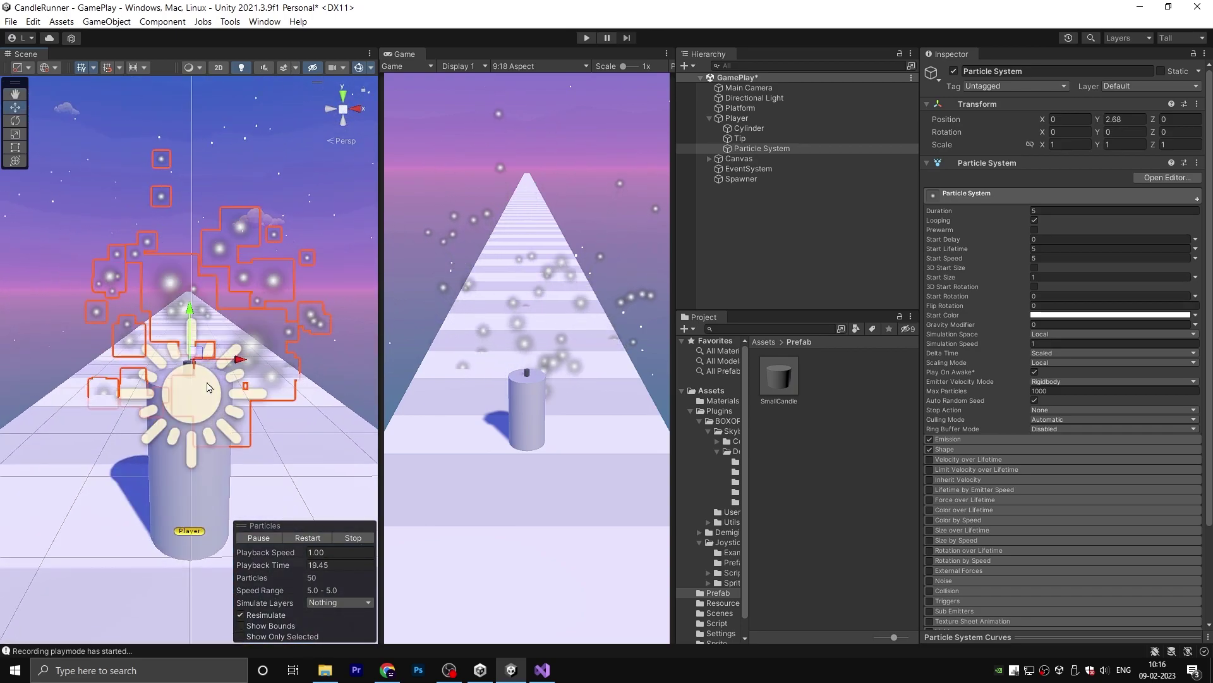
{"action": "scroll", "coordinate": [209, 387], "scroll_direction": "down", "scroll_amount": 4}
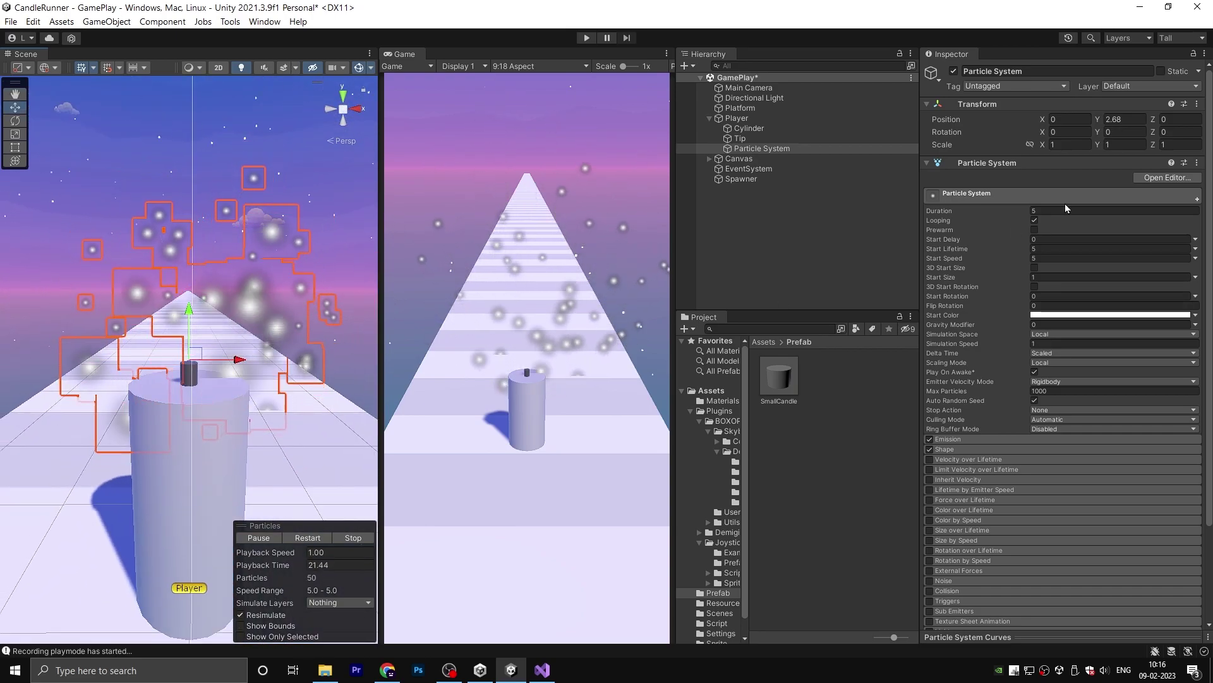
Step: Set the particle system's X rotation to -90 so it emits upward
{"action": "left_click", "coordinate": [1044, 132]}
{"action": "type", "text": "-90"}
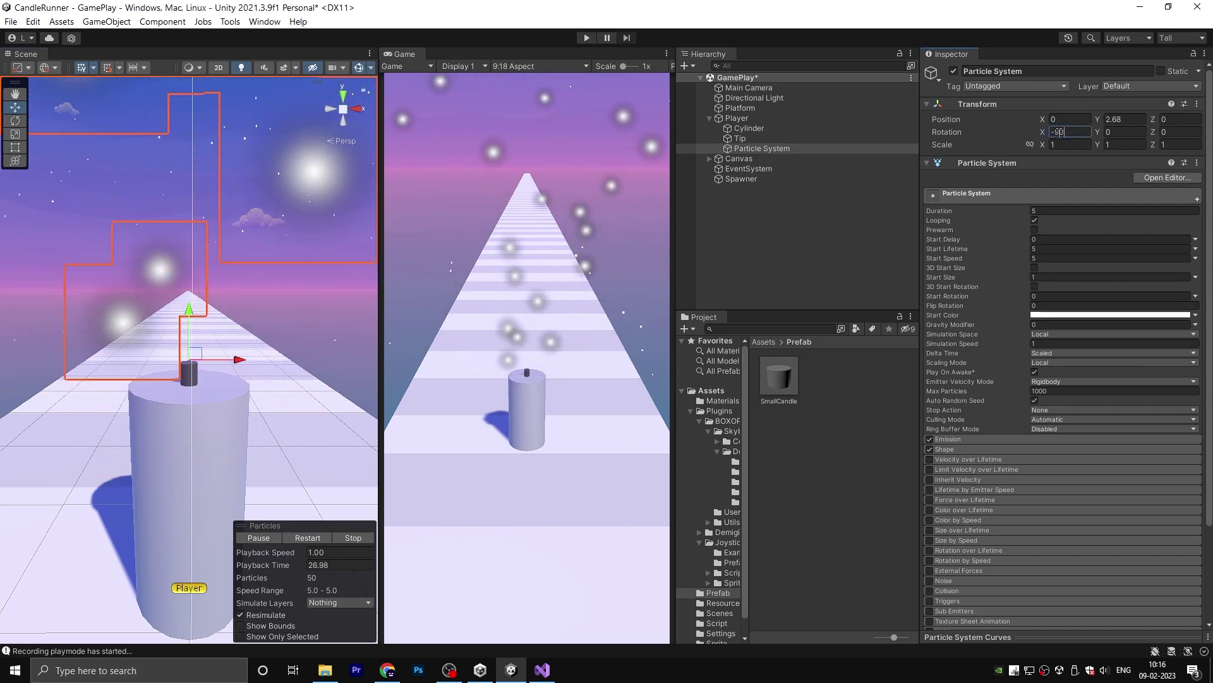
{"action": "scroll", "coordinate": [83, 344], "scroll_direction": "down", "scroll_amount": 4}
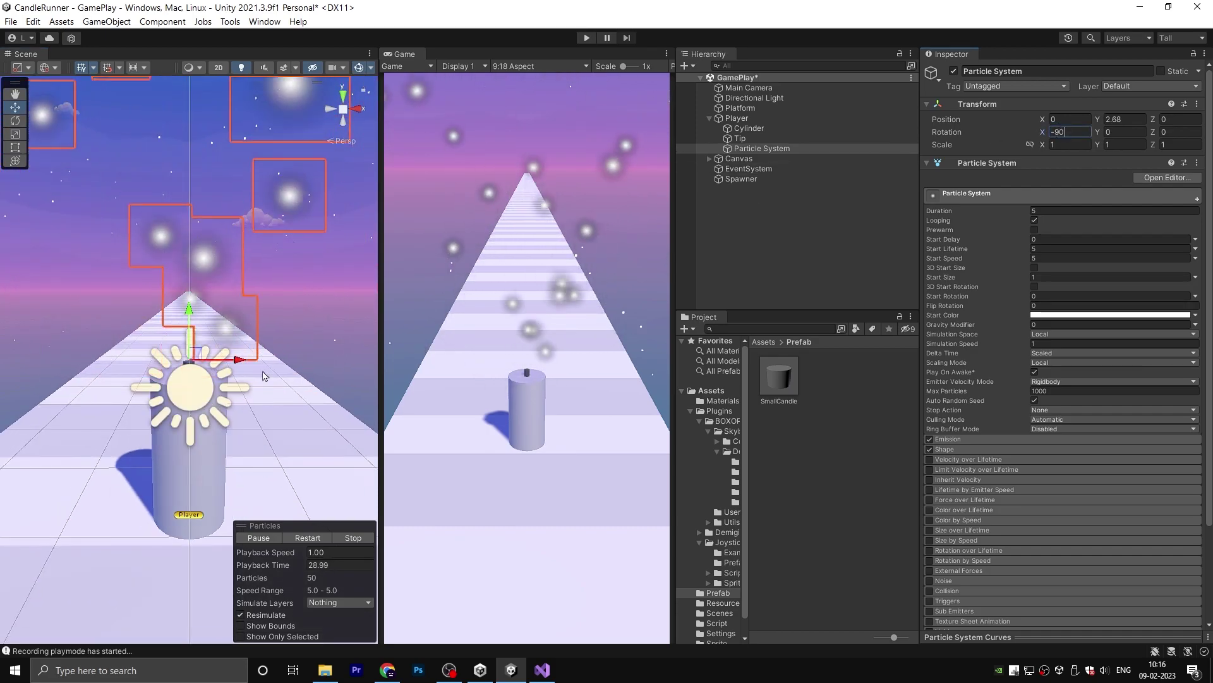
Step: Set the particle system's emission Rate over Time to 100
{"action": "scroll", "coordinate": [1062, 392], "scroll_direction": "down", "scroll_amount": 3}
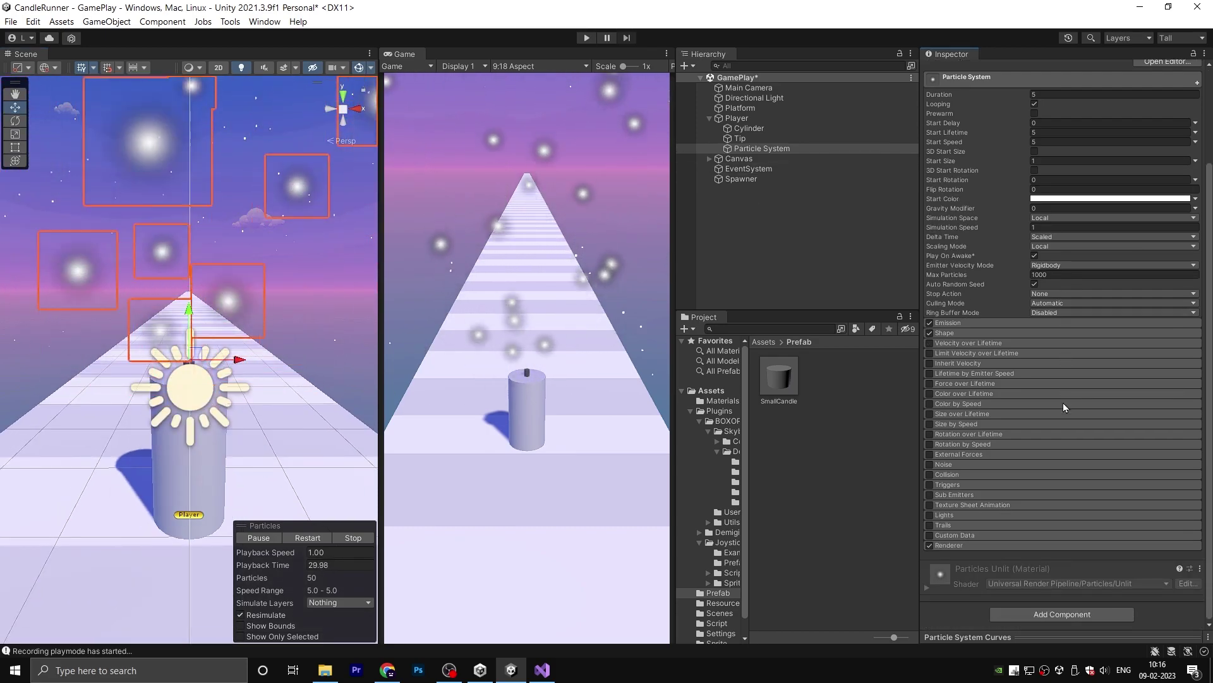
{"action": "left_click", "coordinate": [956, 323]}
{"action": "left_click", "coordinate": [1061, 335]}
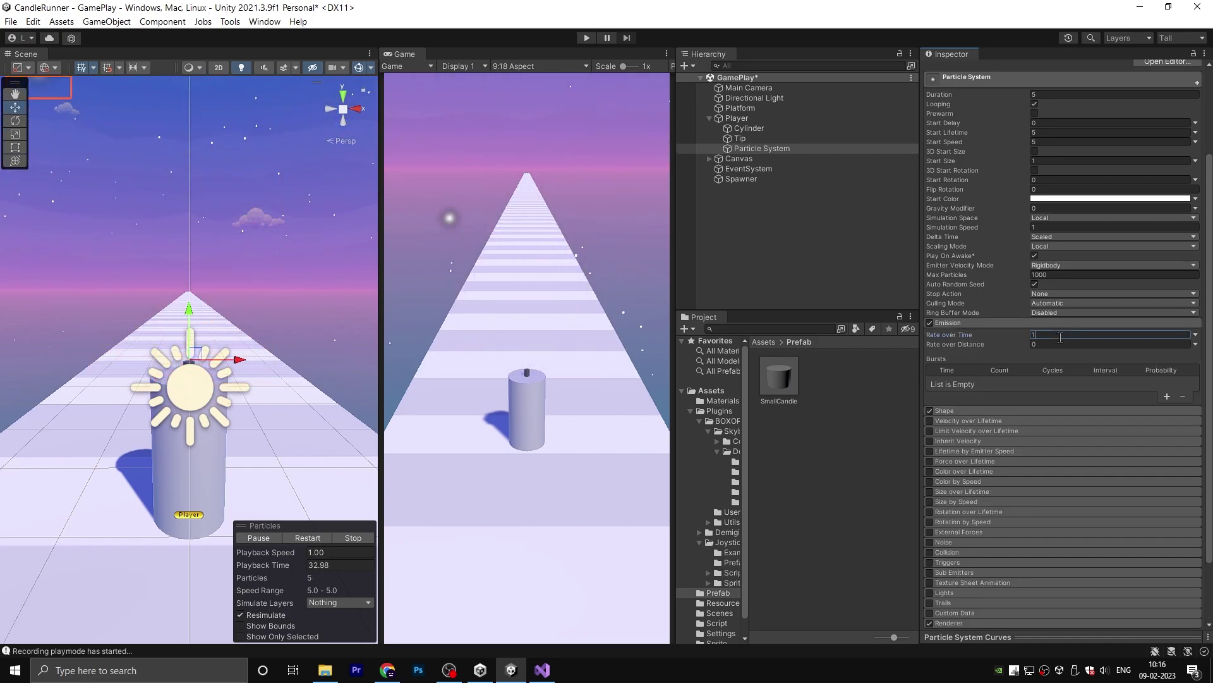
{"action": "type", "text": "00"}
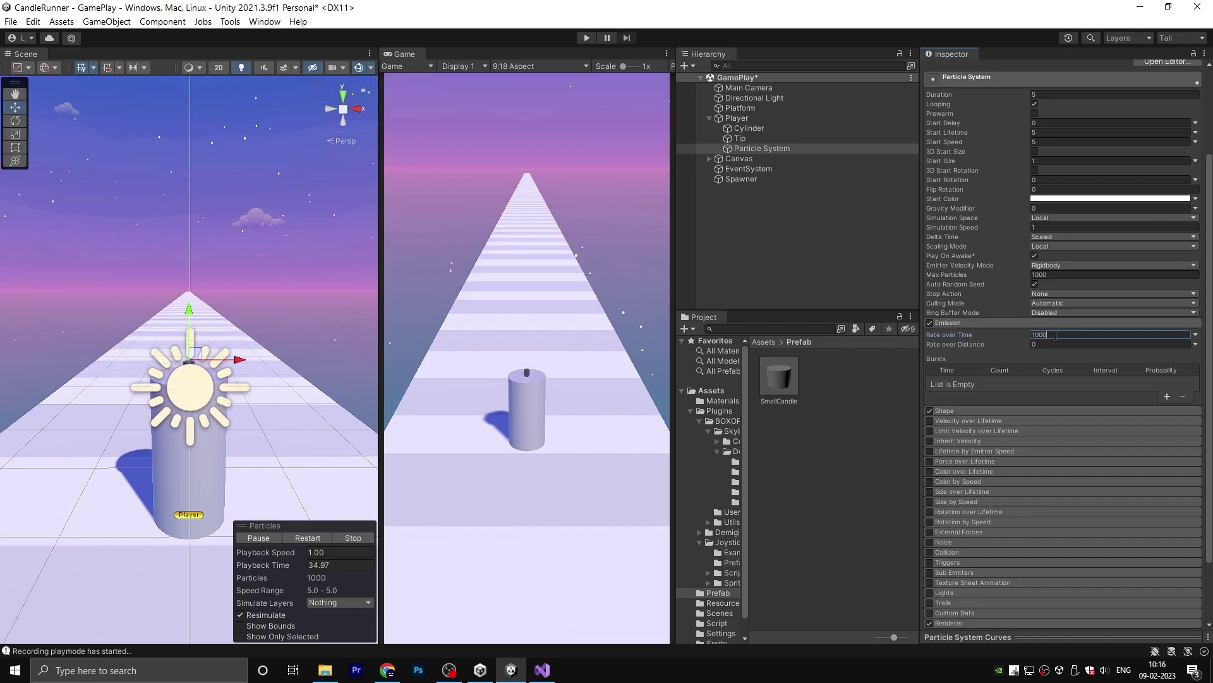
{"action": "left_click", "coordinate": [960, 323]}
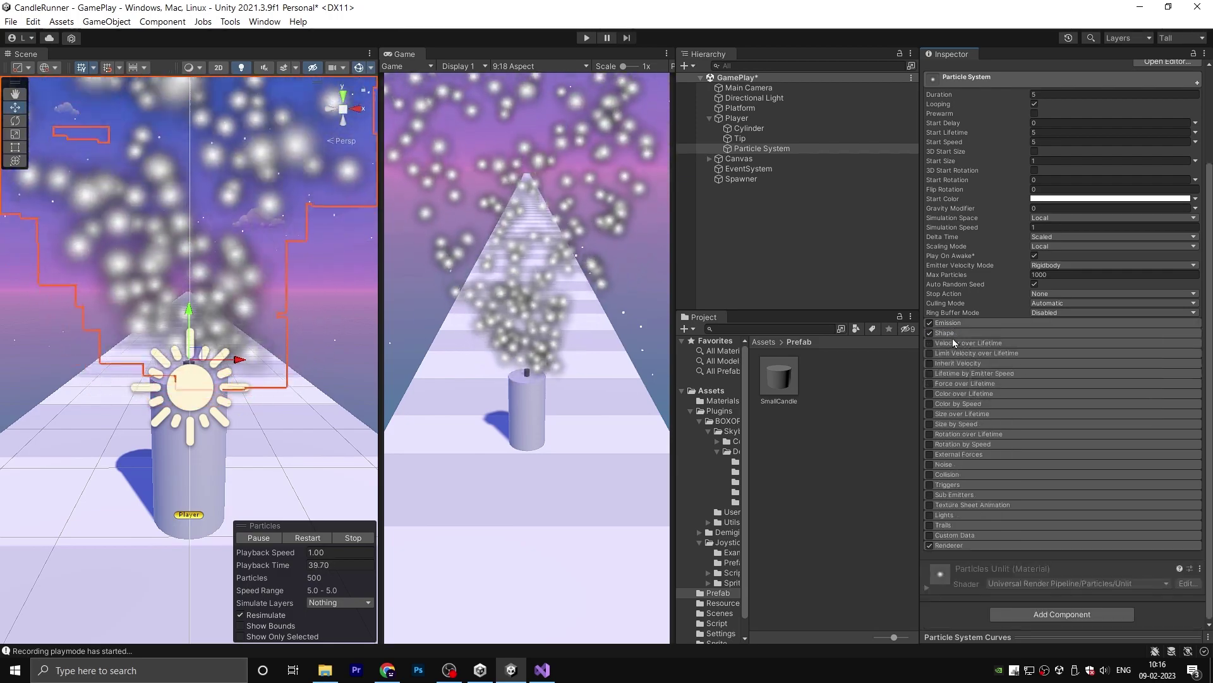
Step: Configure the emitter's cone shape with Angle 0, Radius 0.1 and Radius Thickness 0
{"action": "left_click", "coordinate": [952, 333]}
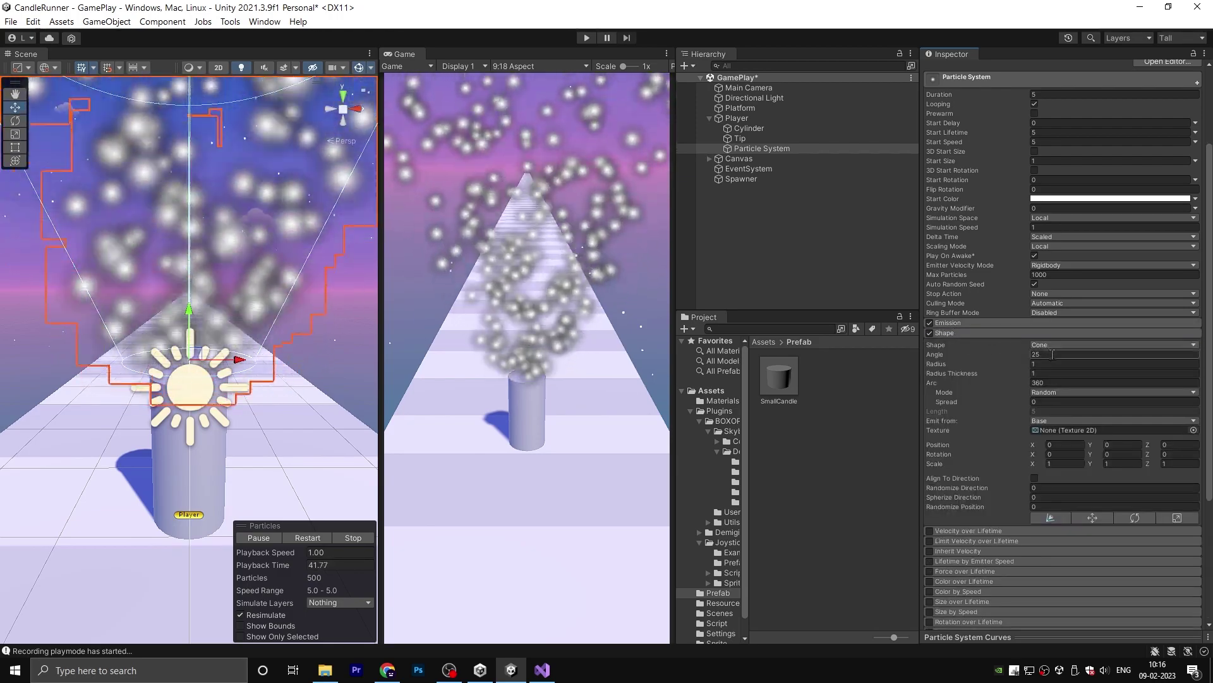
{"action": "left_click", "coordinate": [1052, 354]}
{"action": "type", "text": "0"}
{"action": "left_click", "coordinate": [1053, 362]}
{"action": "type", "text": "0"}
{"action": "left_click", "coordinate": [1060, 374]}
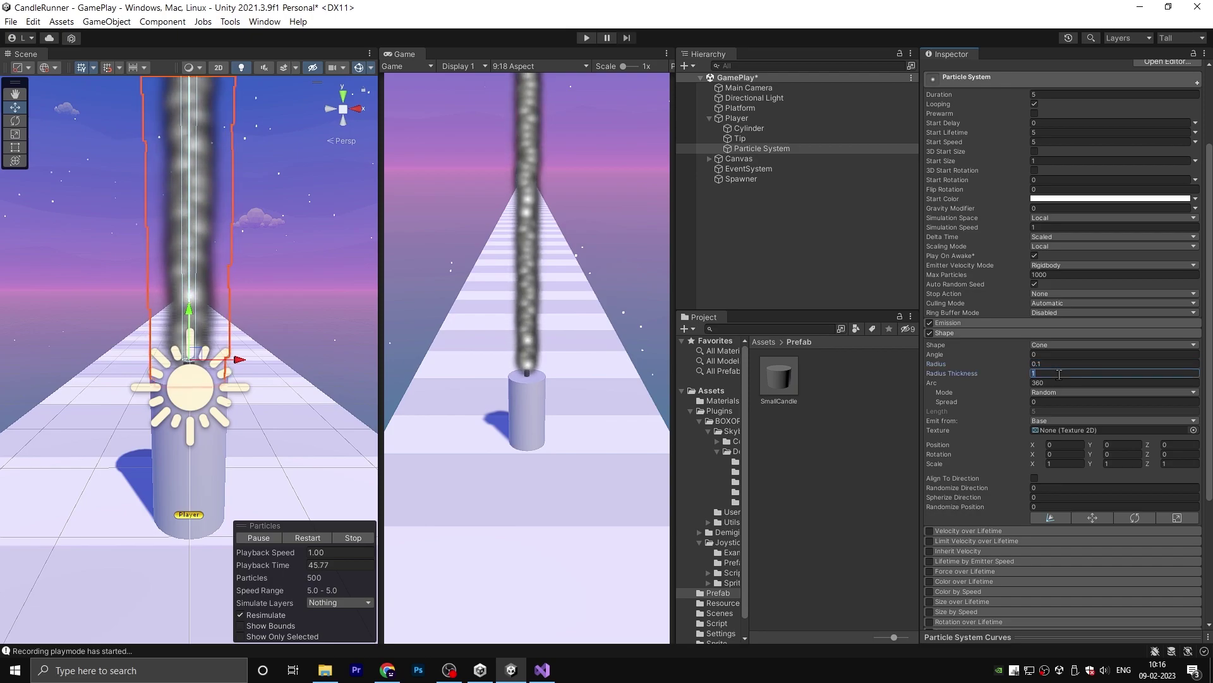
{"action": "type", "text": "0"}
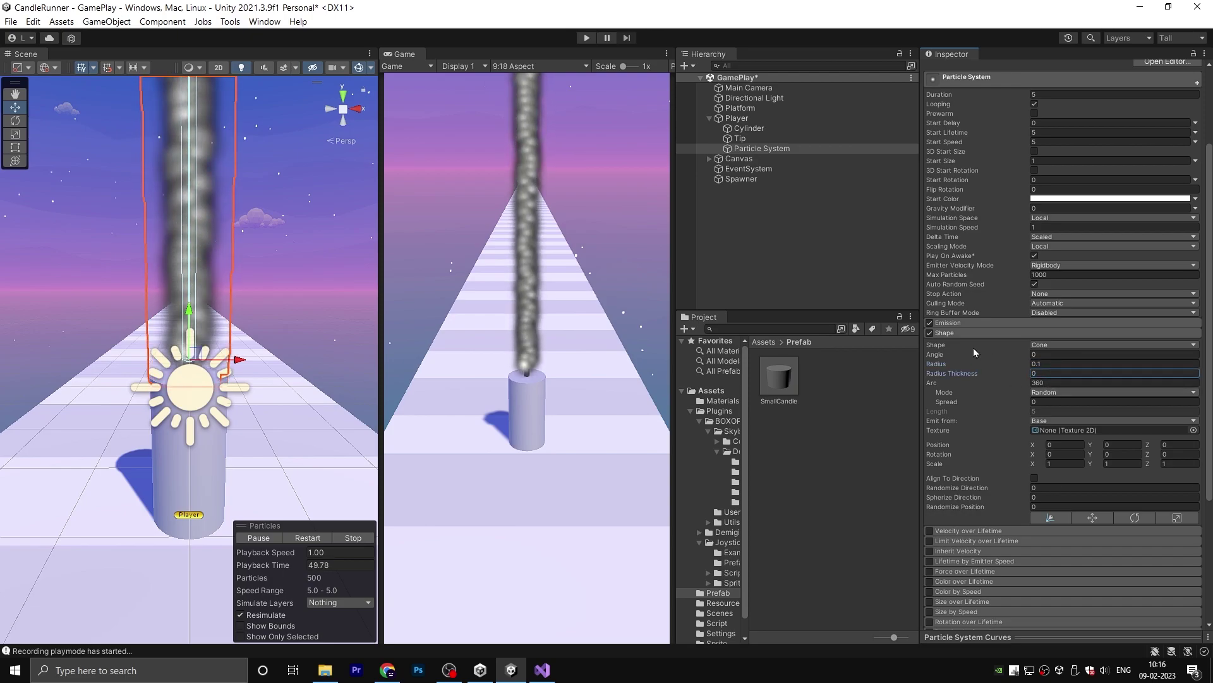
{"action": "left_click", "coordinate": [953, 335]}
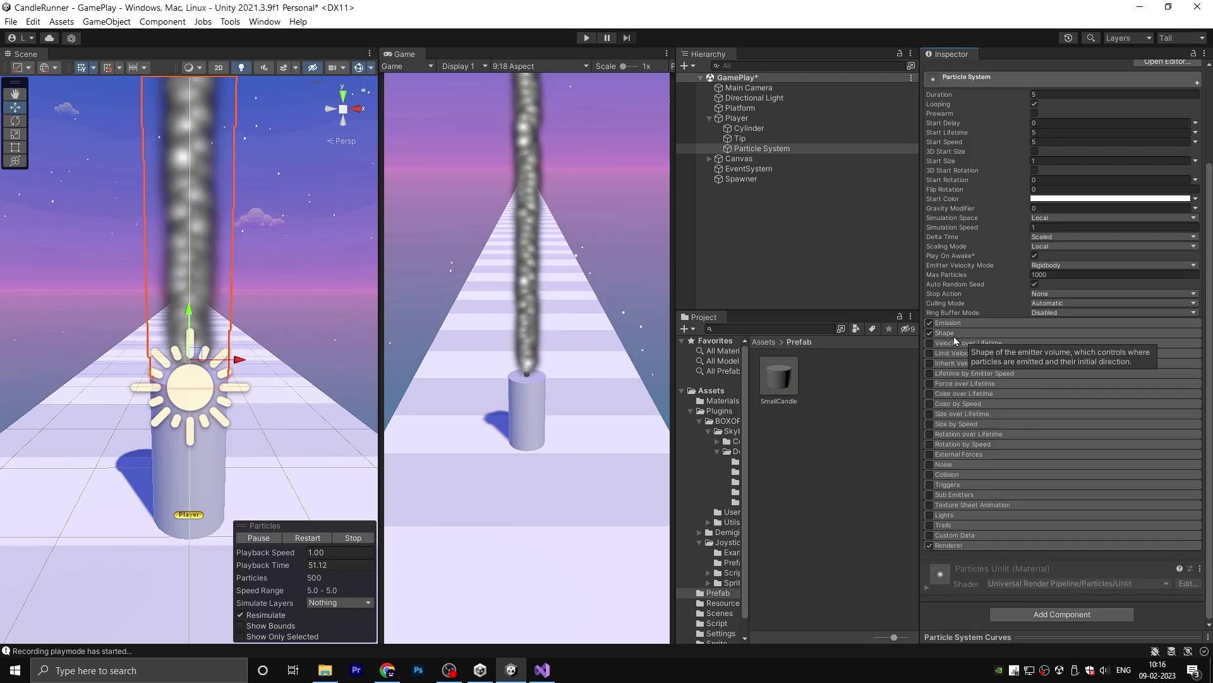
Step: Assign the Default-ParticleSystem material to the particle system's renderer
{"action": "left_click", "coordinate": [961, 544]}
{"action": "scroll", "coordinate": [1052, 491], "scroll_direction": "down", "scroll_amount": 5}
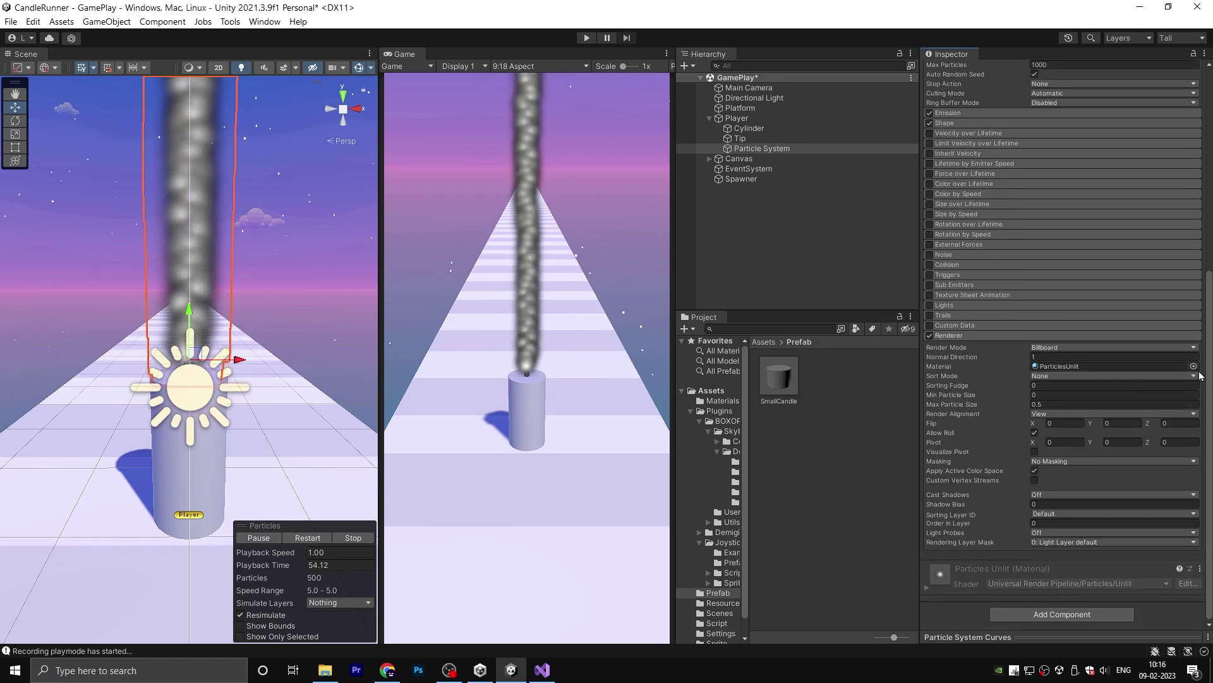
{"action": "left_click", "coordinate": [1194, 366]}
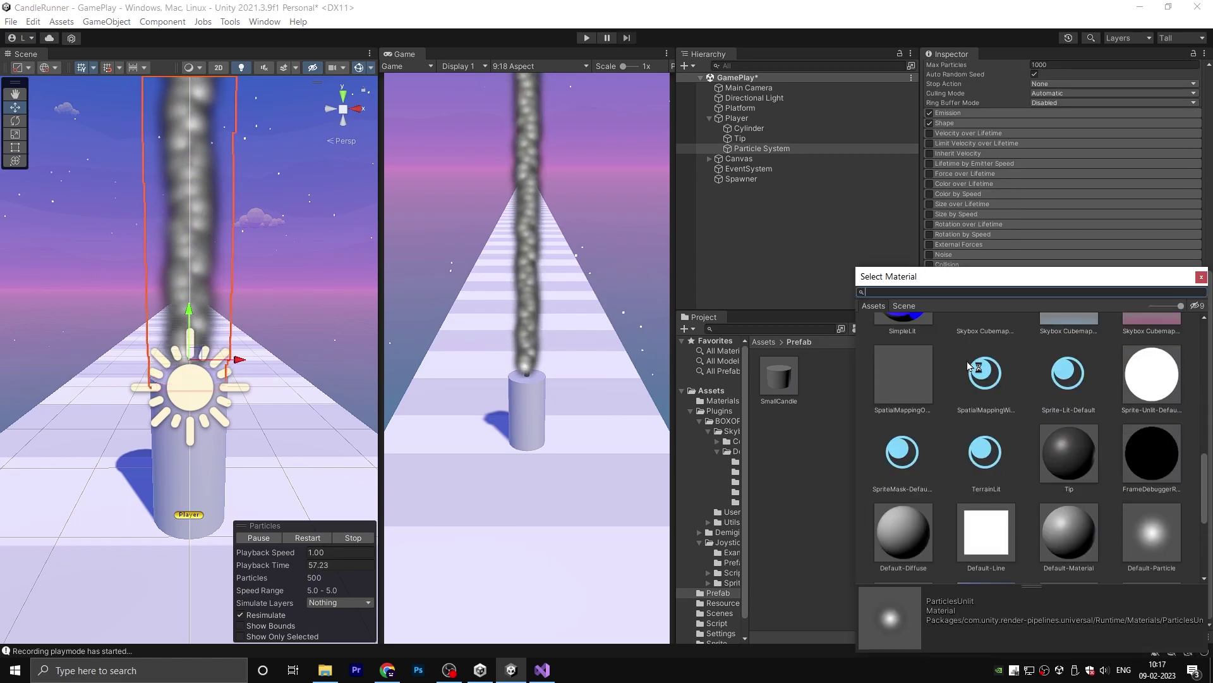
{"action": "scroll", "coordinate": [967, 362], "scroll_direction": "down", "scroll_amount": 3}
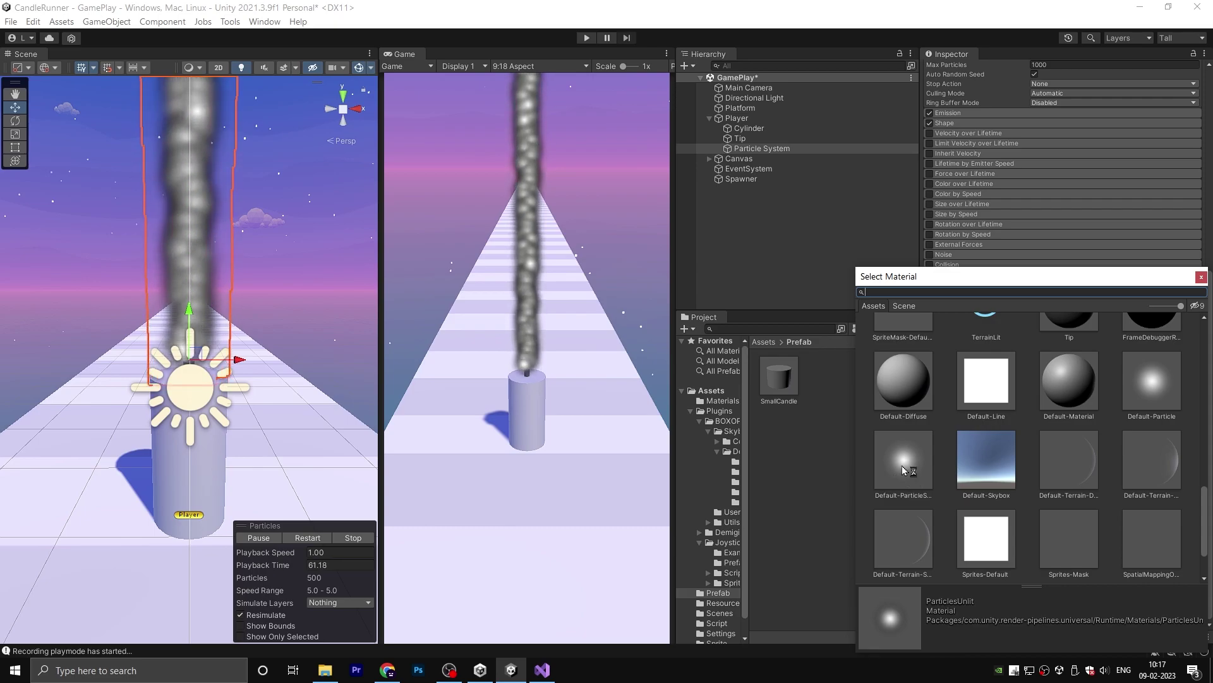
{"action": "double_click", "coordinate": [901, 465]}
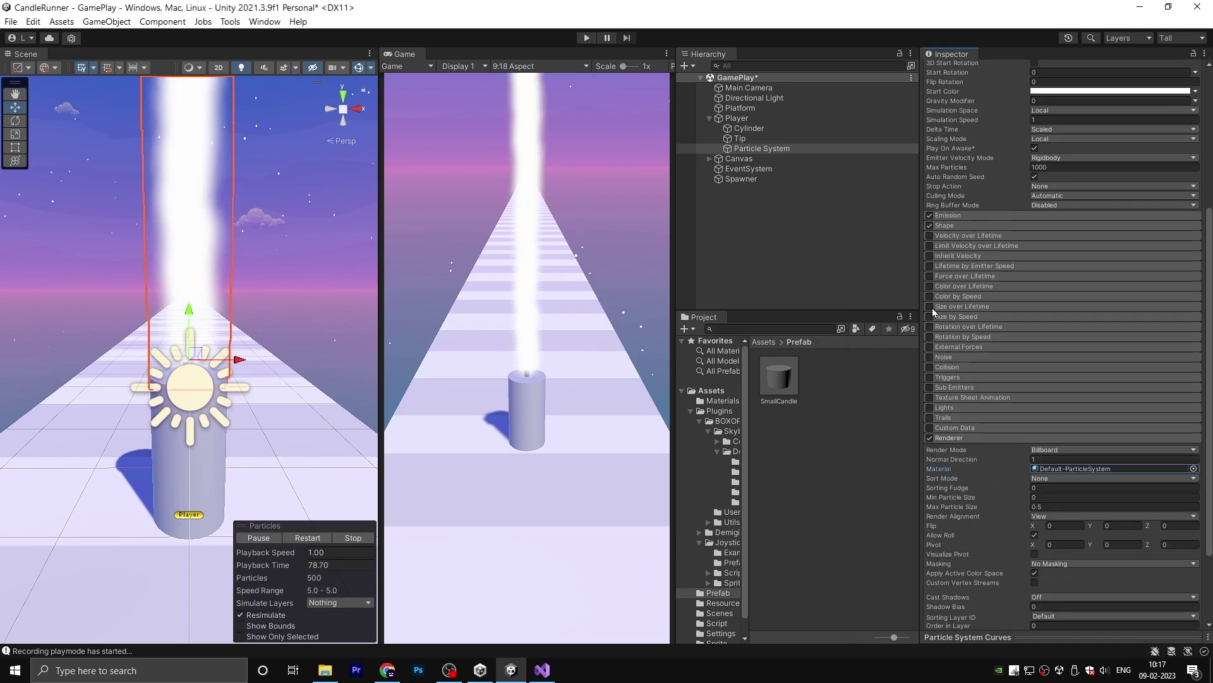
Step: Enable Size over Lifetime and apply a descending preset curve so the particles shrink as they age
{"action": "left_click", "coordinate": [930, 307]}
{"action": "left_click", "coordinate": [953, 306]}
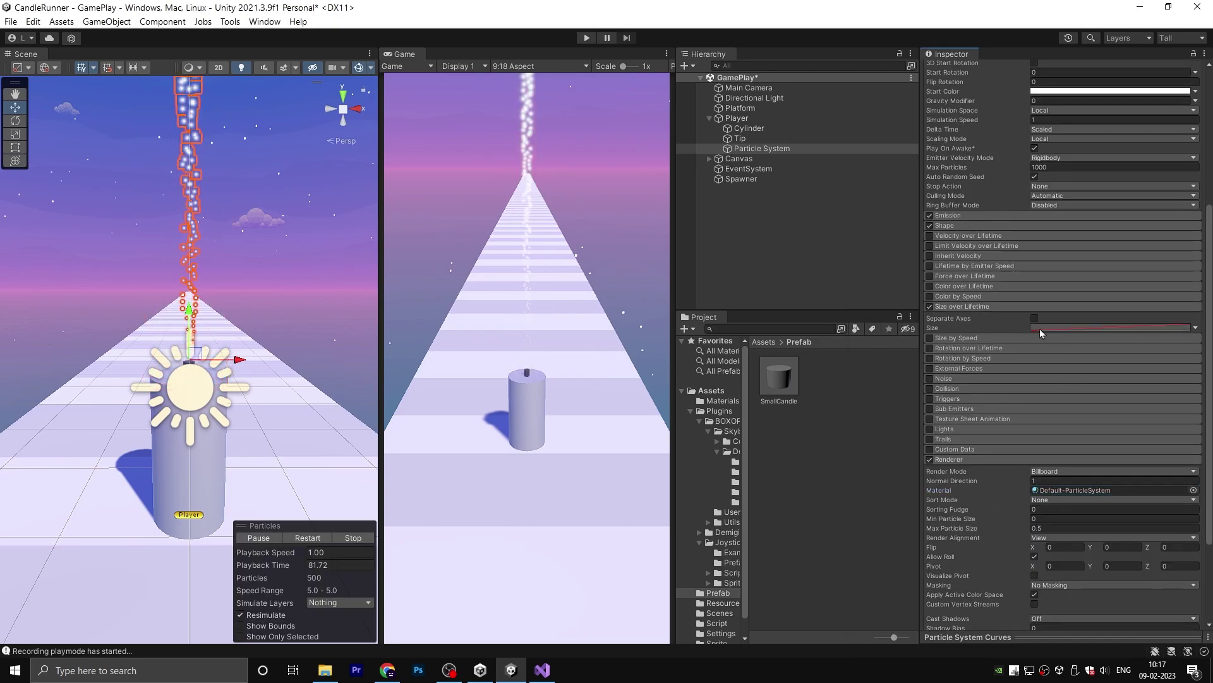
{"action": "left_click", "coordinate": [984, 635]}
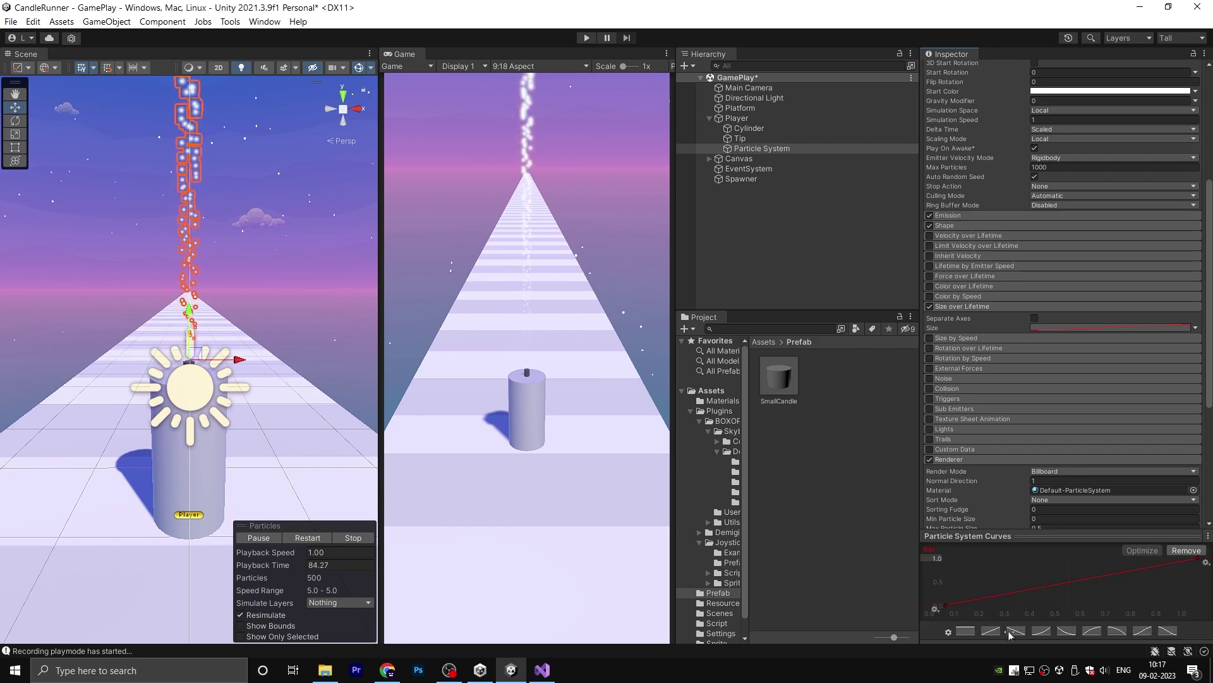
{"action": "left_click", "coordinate": [1040, 536]}
Step: Set the particle system's Duration to 2, enable Prewarm, and set Start Lifetime to 1 and Start Speed to 2
{"action": "scroll", "coordinate": [1051, 489], "scroll_direction": "up", "scroll_amount": 6}
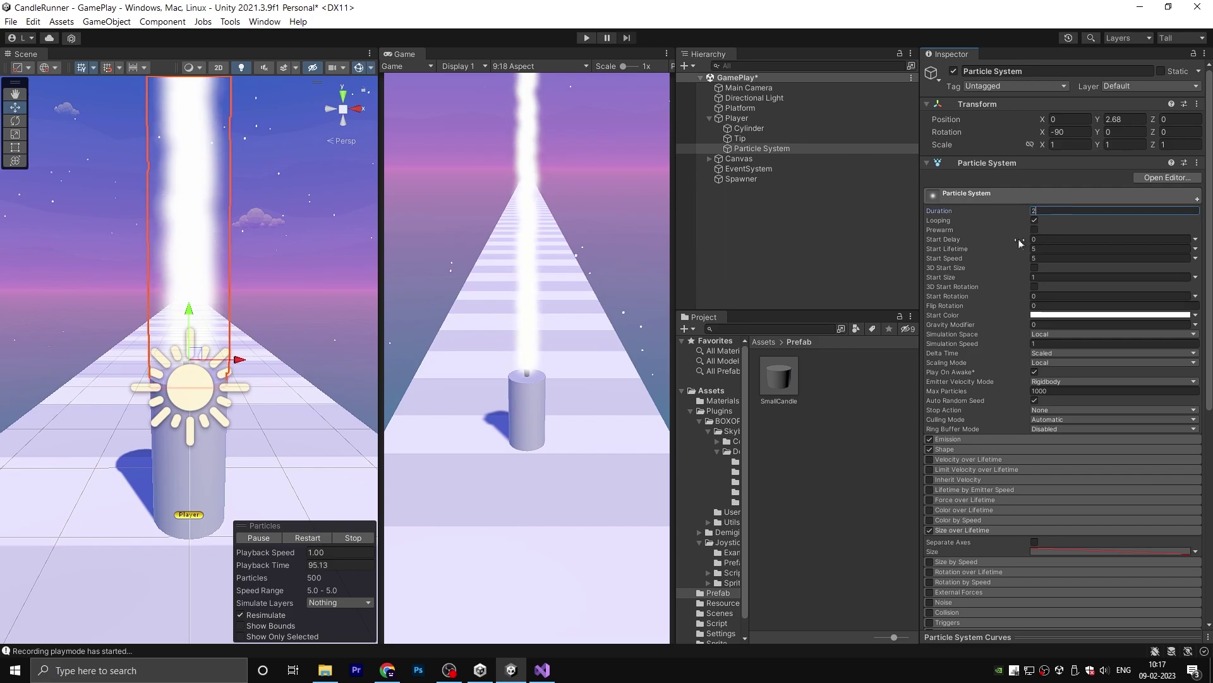
{"action": "left_click", "coordinate": [1035, 229]}
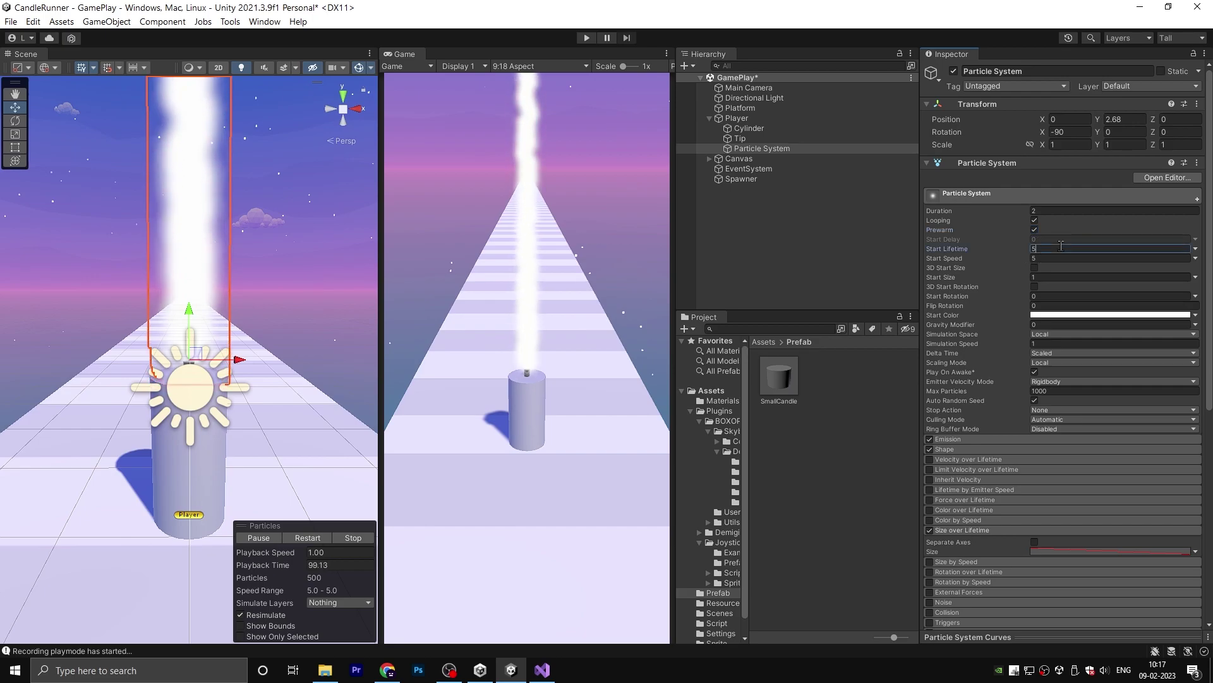
{"action": "type", "text": "1"}
{"action": "type", "text": "2"}
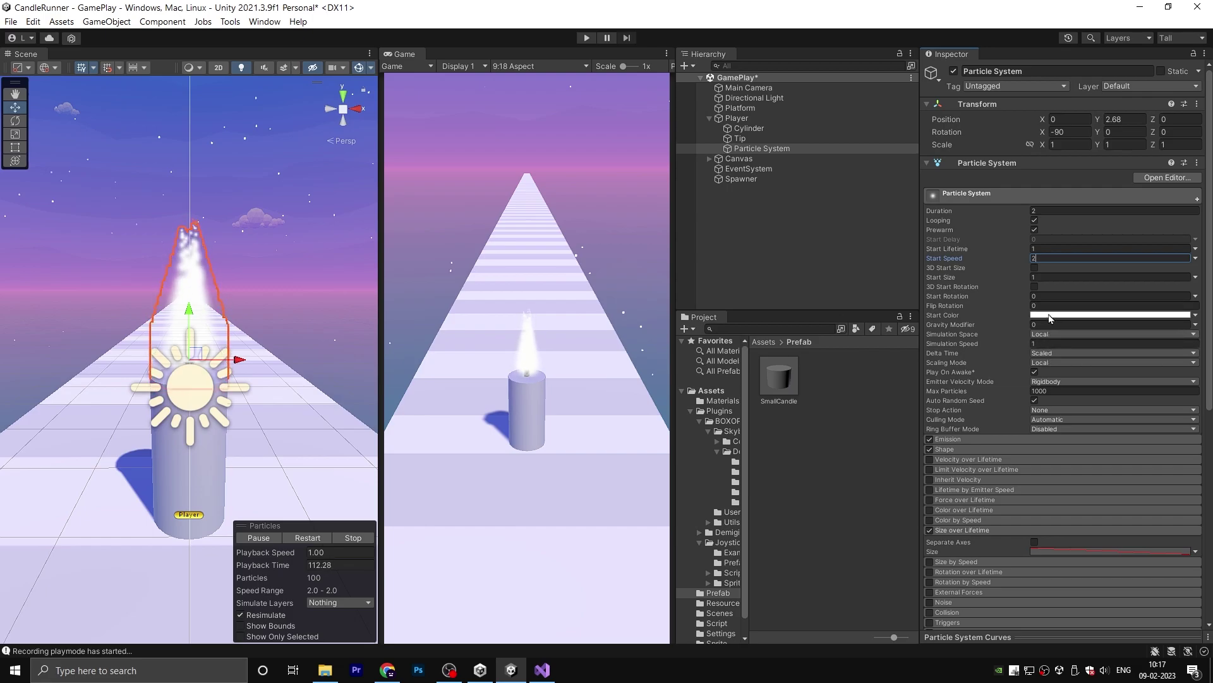
Step: Enable Color over Lifetime and apply the yellow-orange to dark orange gradient preset
{"action": "scroll", "coordinate": [1046, 393], "scroll_direction": "down", "scroll_amount": 5}
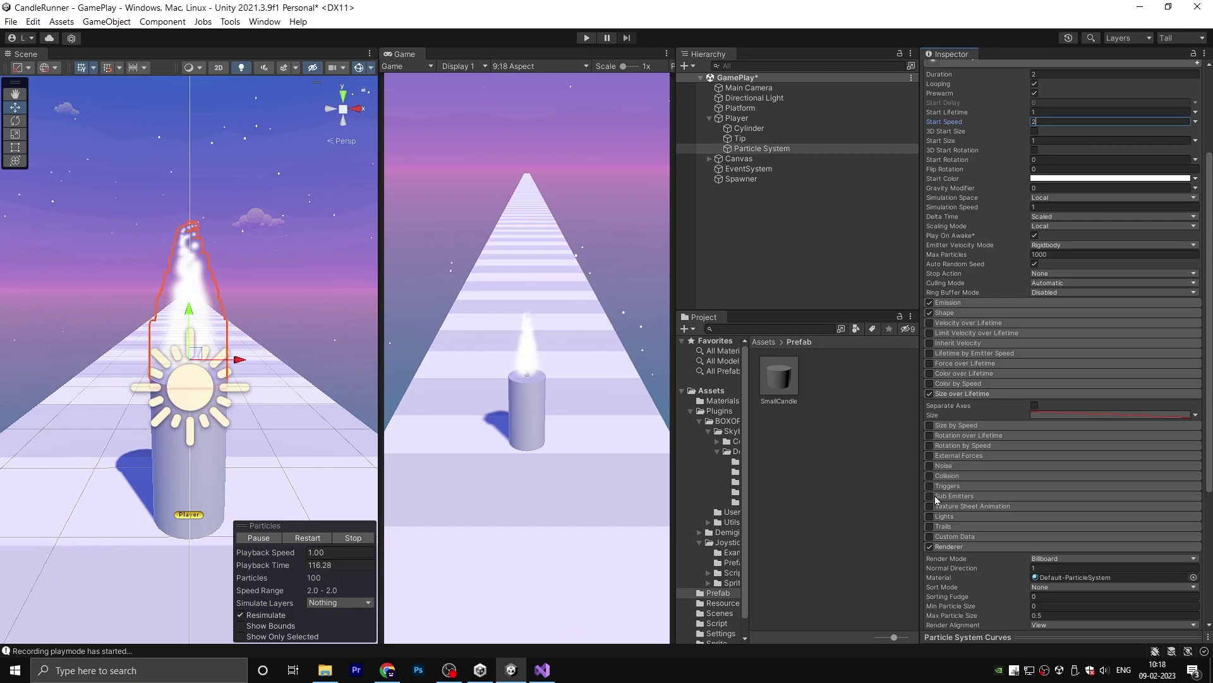
{"action": "left_click", "coordinate": [930, 373]}
{"action": "left_click", "coordinate": [1062, 385]}
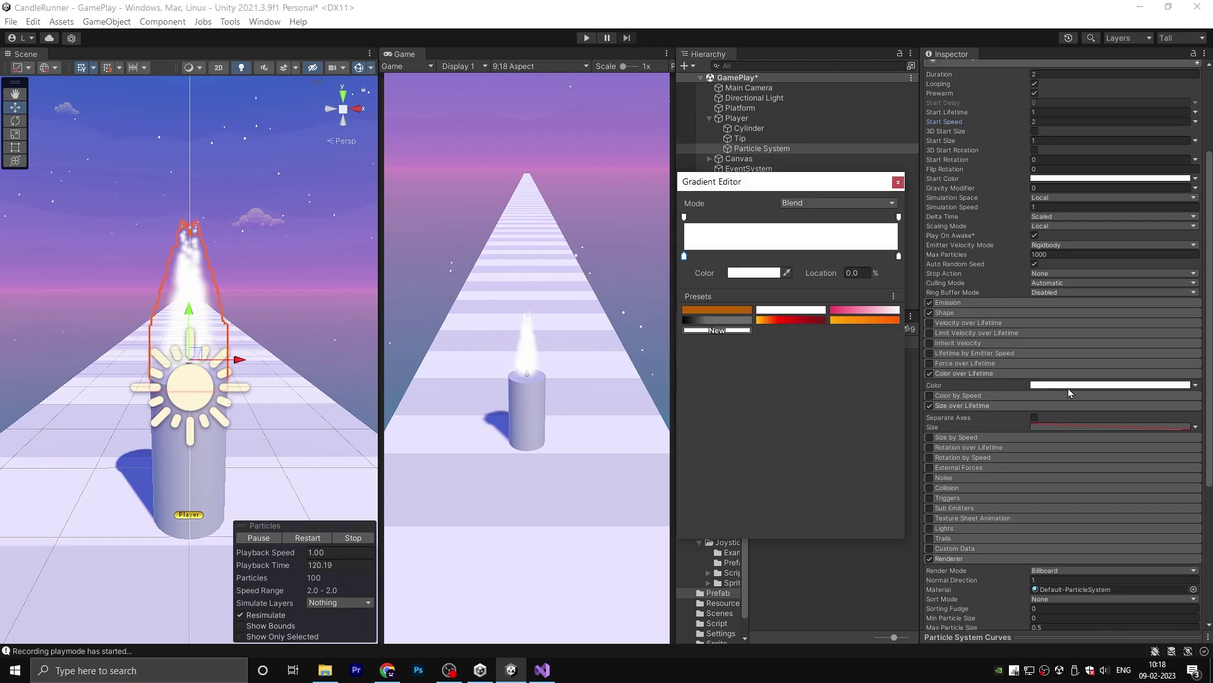
{"action": "left_click", "coordinate": [865, 320]}
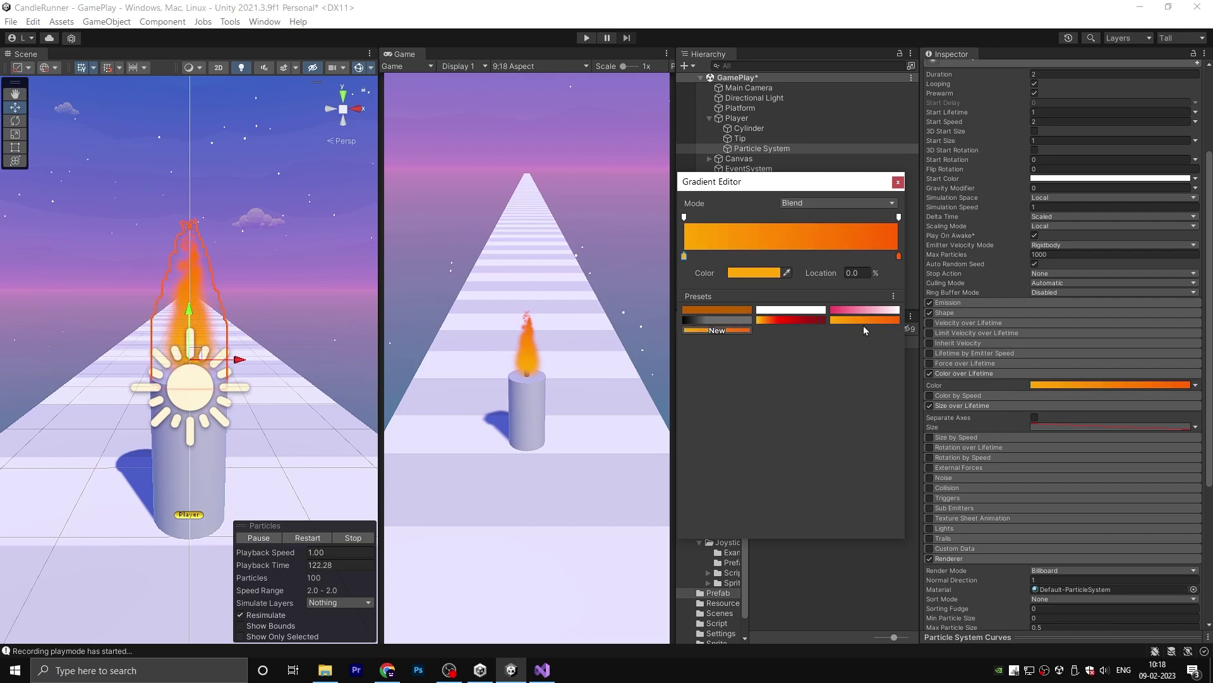
Step: Inspect the colour values of the flame gradient's start and end keys, leaving them as they are
{"action": "left_click", "coordinate": [762, 274]}
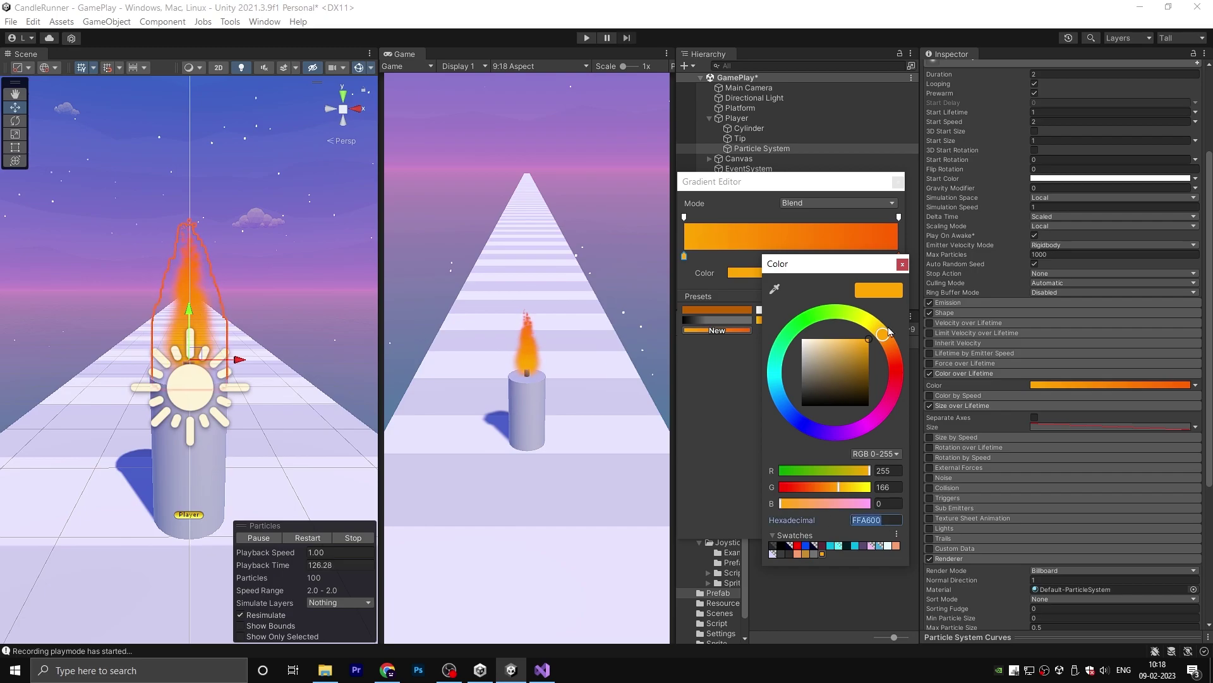
{"action": "left_click", "coordinate": [898, 256]}
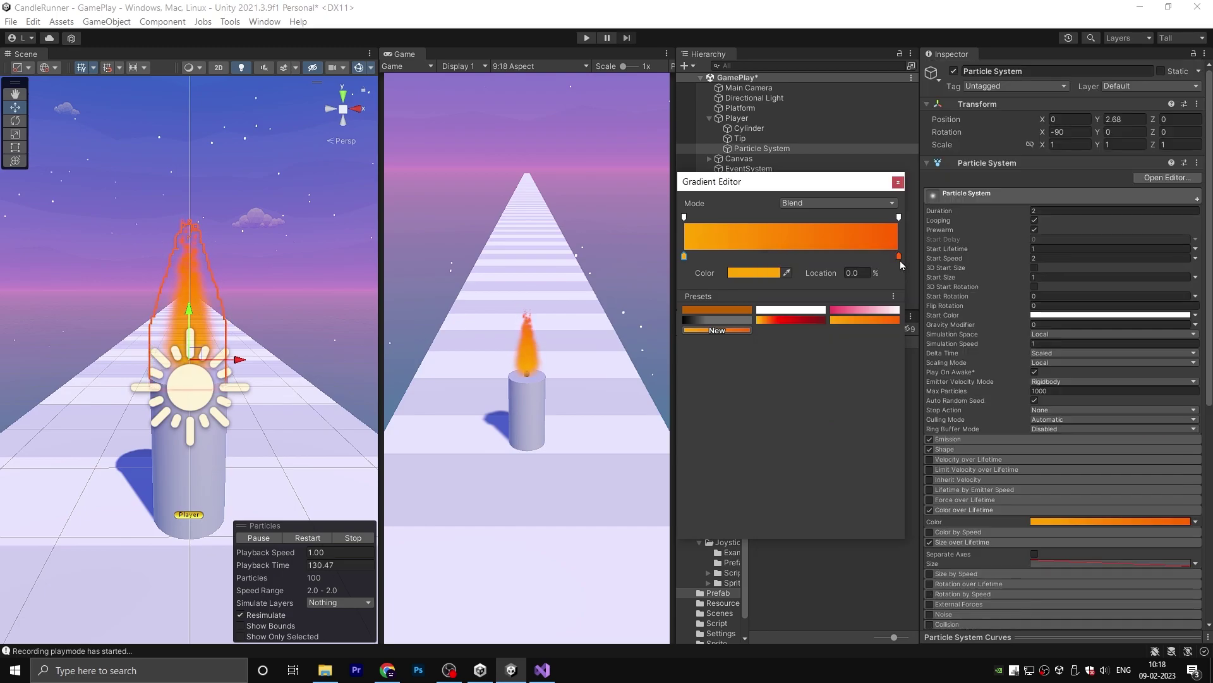
{"action": "left_click", "coordinate": [771, 273]}
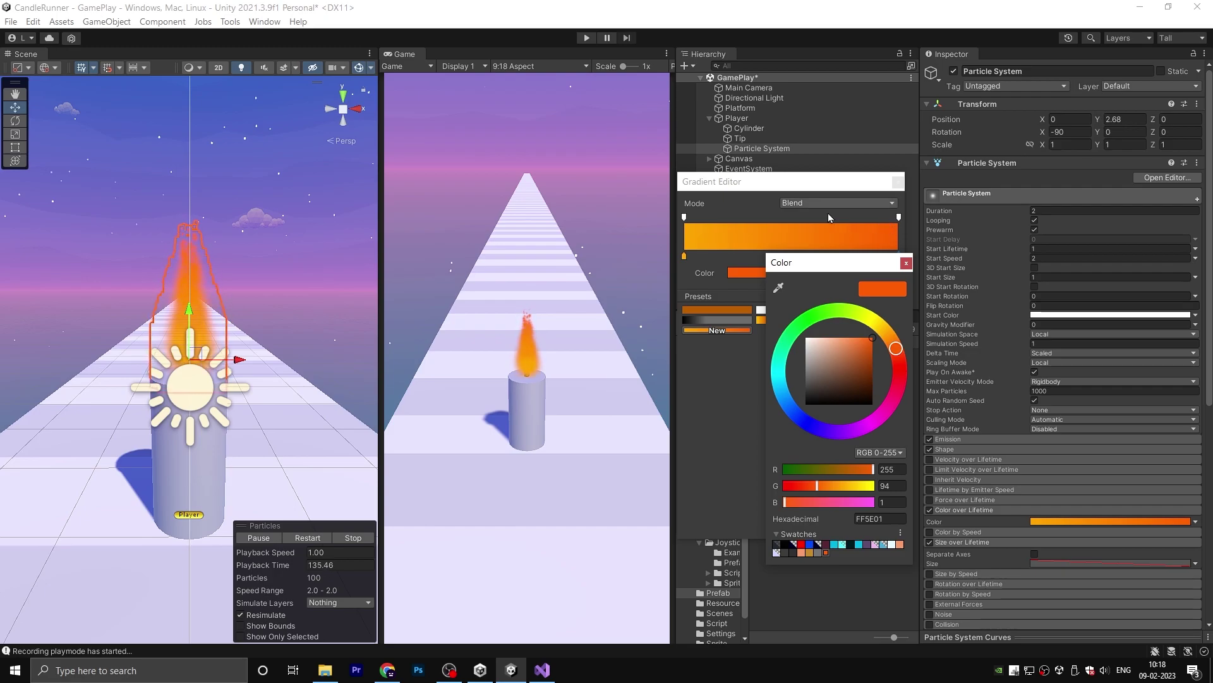
{"action": "left_click", "coordinate": [906, 264]}
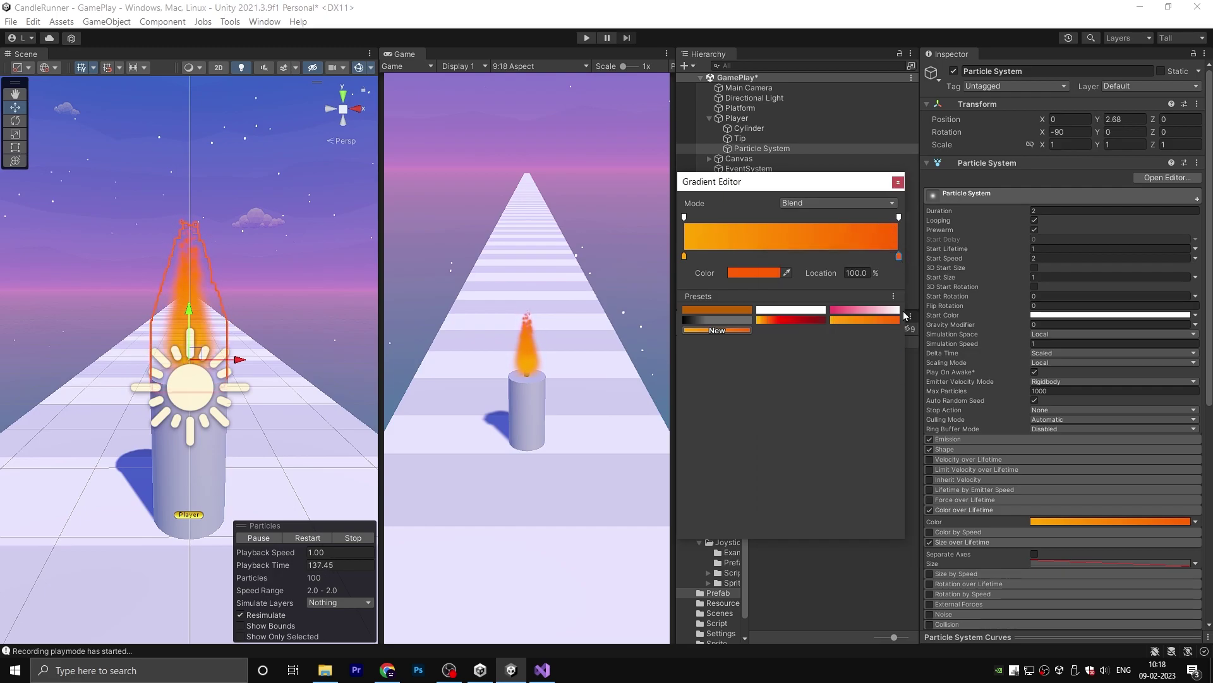
{"action": "left_click", "coordinate": [894, 184]}
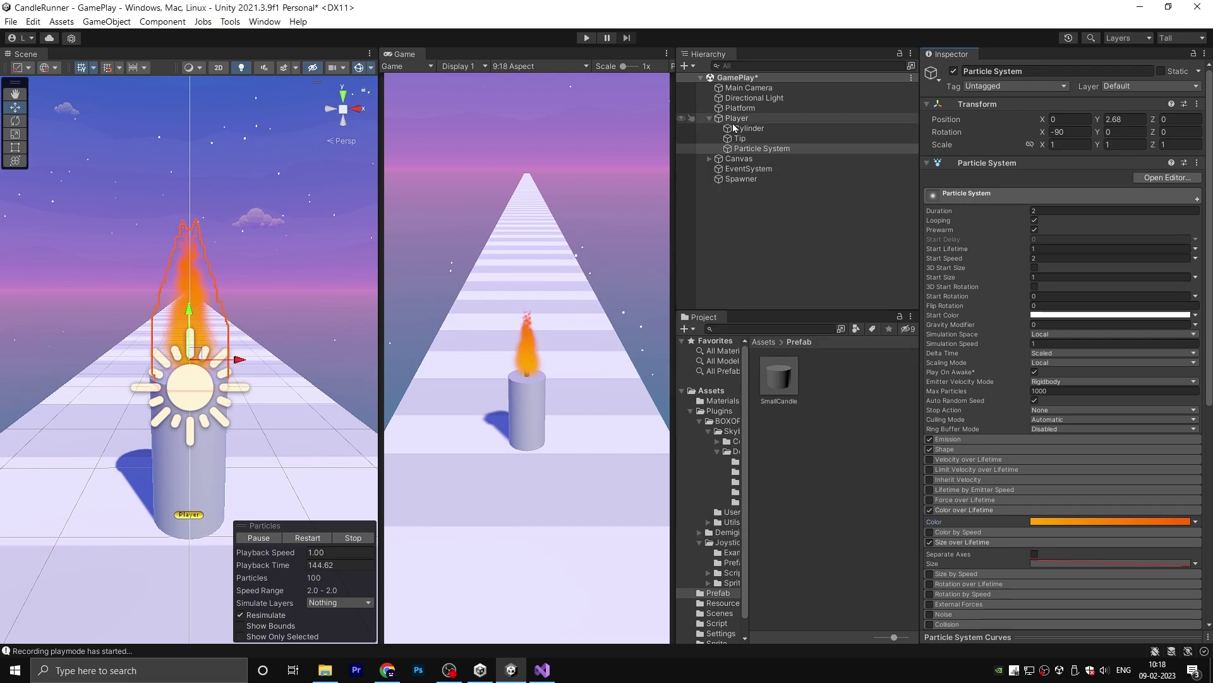
Step: Set the Player's Forward Speed to 0 and play-test the flame by steering the candle sideways
{"action": "left_click", "coordinate": [904, 118]}
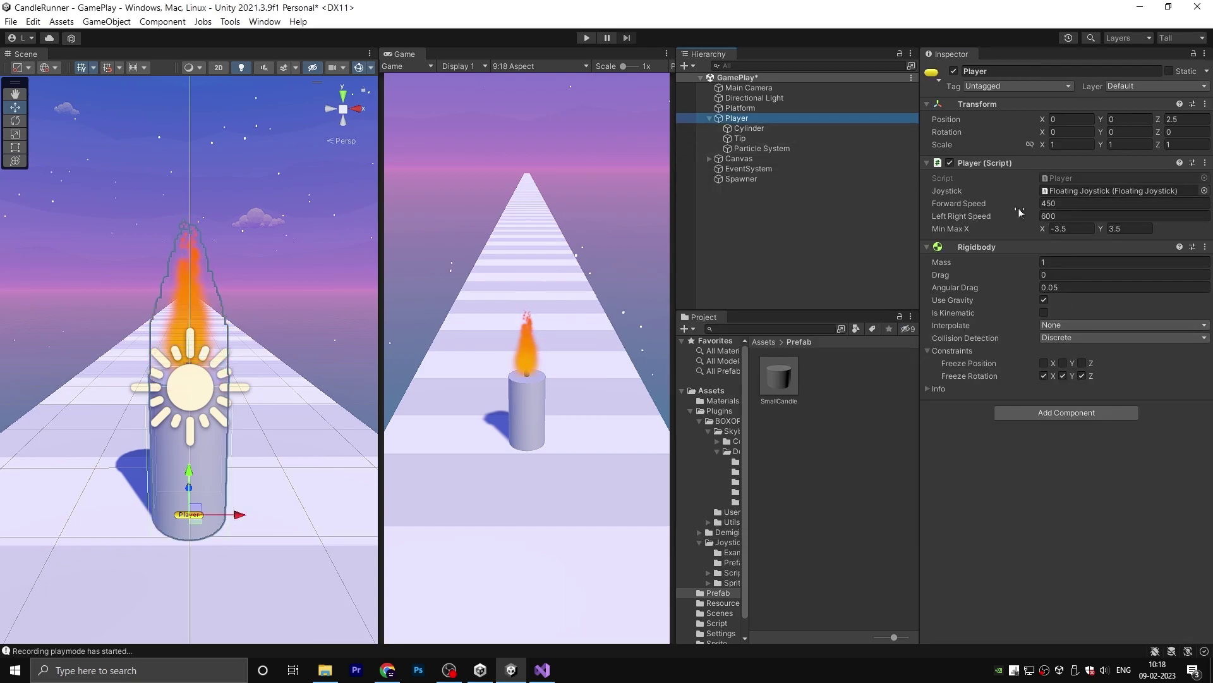
{"action": "left_click", "coordinate": [1068, 202]}
{"action": "type", "text": "0"}
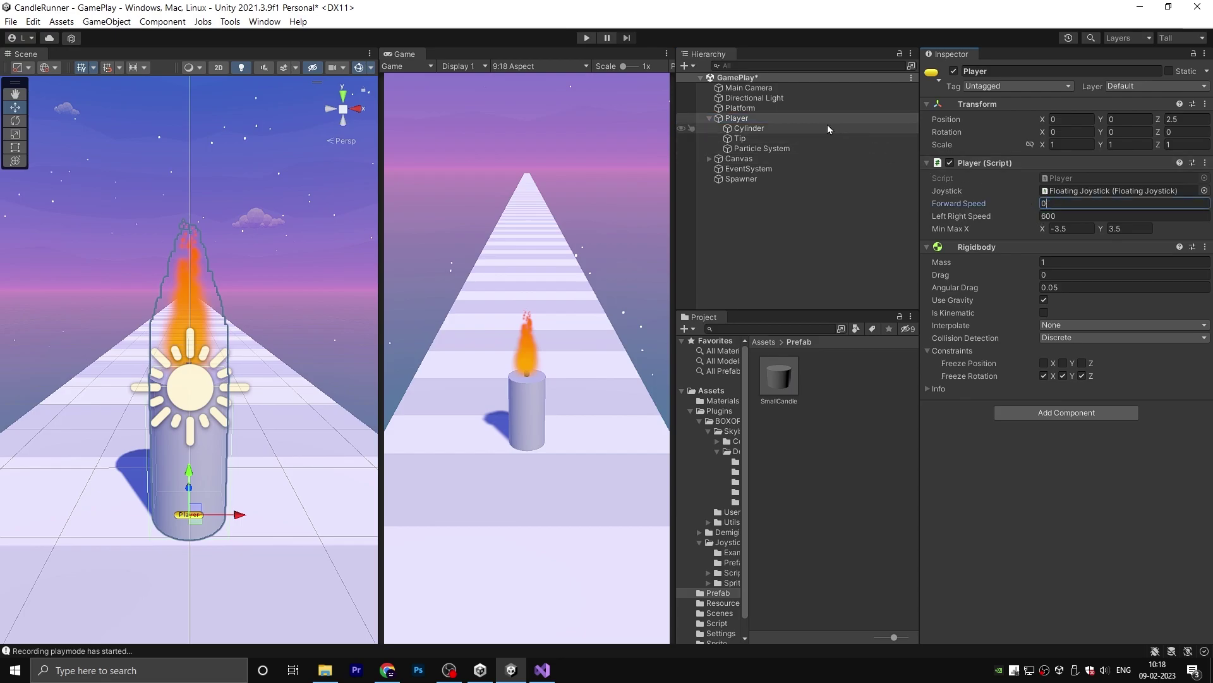
{"action": "left_click", "coordinate": [589, 43]}
{"action": "mouse_move", "coordinate": [534, 490]}
{"action": "left_mouse_down"}
{"action": "mouse_move", "coordinate": [605, 486]}
{"action": "mouse_move", "coordinate": [408, 503]}
{"action": "mouse_move", "coordinate": [628, 493]}
{"action": "mouse_move", "coordinate": [367, 521]}
{"action": "mouse_move", "coordinate": [692, 495]}
{"action": "mouse_move", "coordinate": [377, 528]}
{"action": "mouse_move", "coordinate": [677, 503]}
{"action": "mouse_move", "coordinate": [420, 523]}
{"action": "mouse_move", "coordinate": [670, 516]}
{"action": "left_mouse_up"}
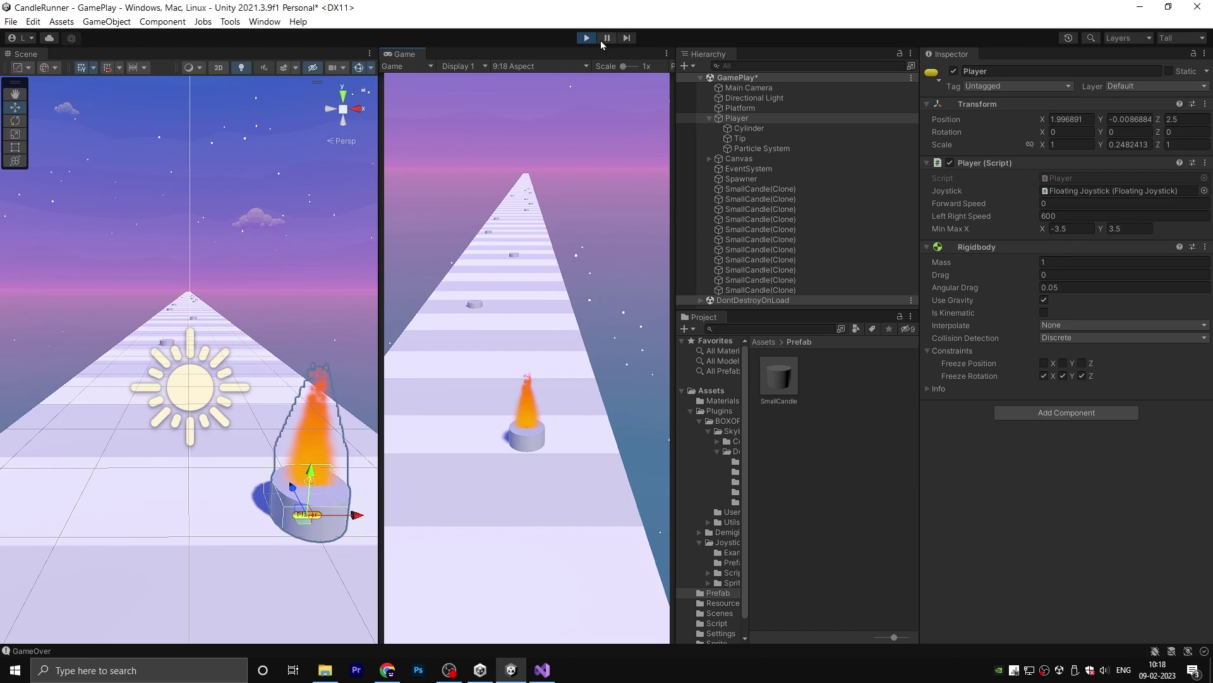
Step: Stop the play test and preview the Player's Particle System in the scene
{"action": "left_click", "coordinate": [772, 148]}
{"action": "scroll", "coordinate": [999, 269], "scroll_direction": "down", "scroll_amount": 3}
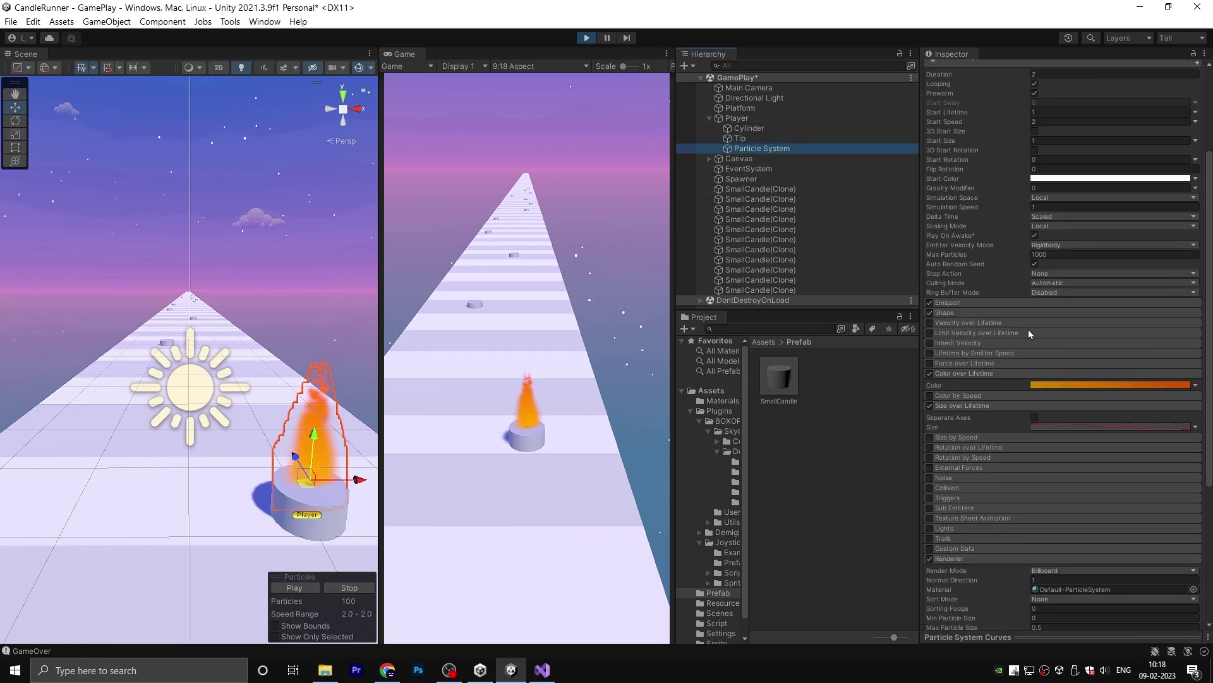
{"action": "left_click", "coordinate": [588, 40]}
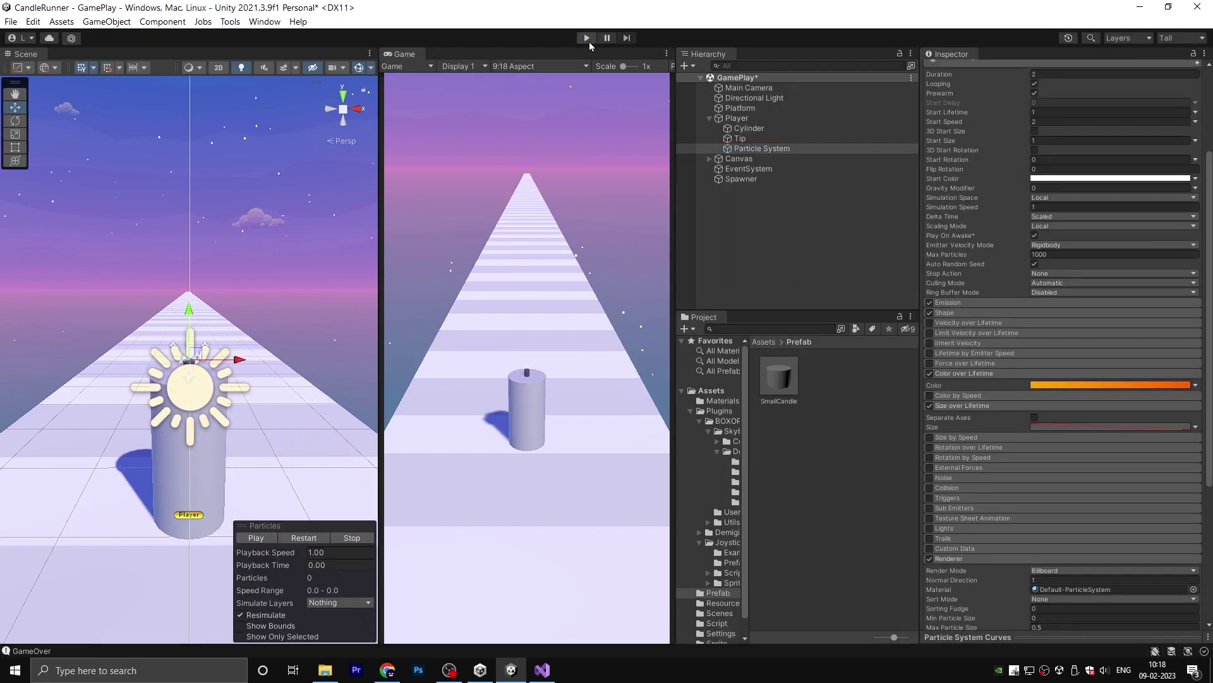
{"action": "left_click", "coordinate": [762, 151]}
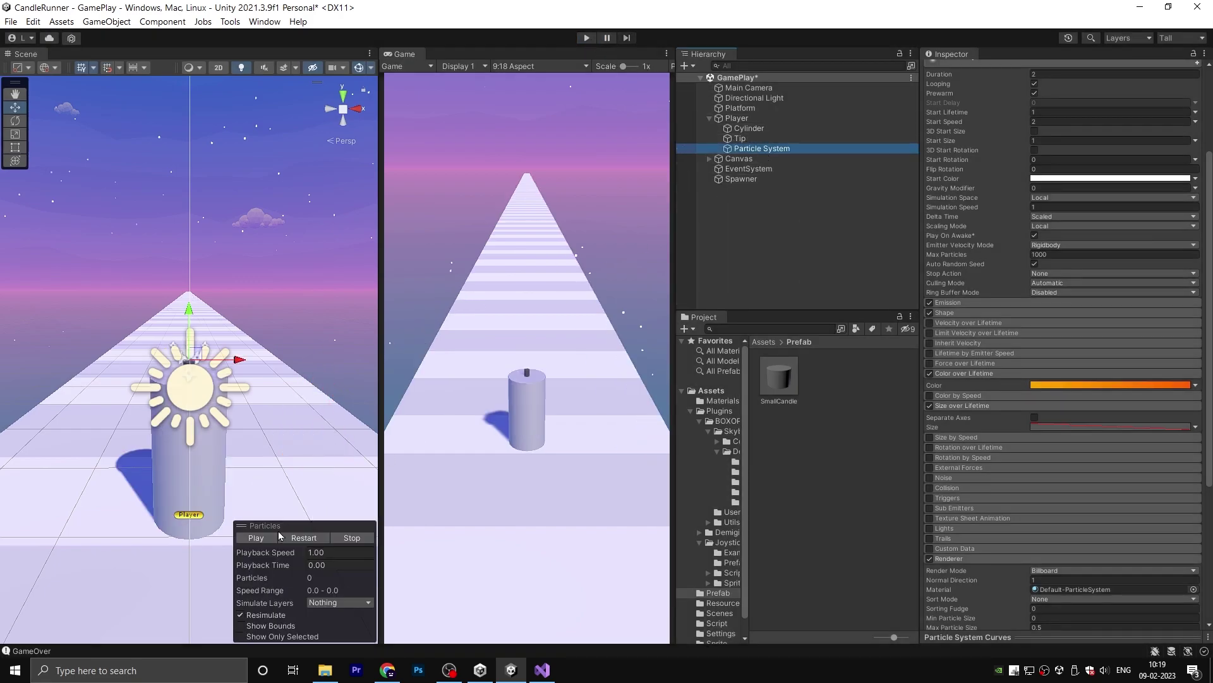
{"action": "left_click", "coordinate": [256, 538]}
{"action": "scroll", "coordinate": [1051, 411], "scroll_direction": "up", "scroll_amount": 2}
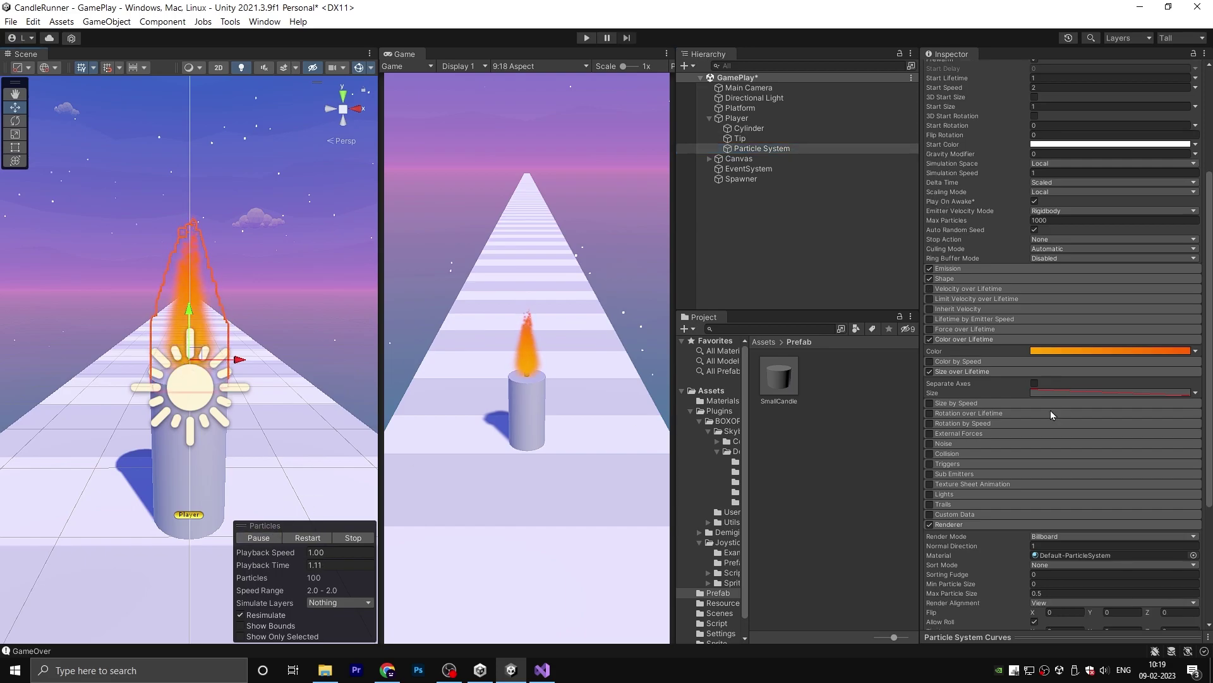
Step: Collapse the Color over Lifetime and Size over Lifetime modules and set Emitter Velocity Mode to Transform
{"action": "left_click", "coordinate": [977, 407]}
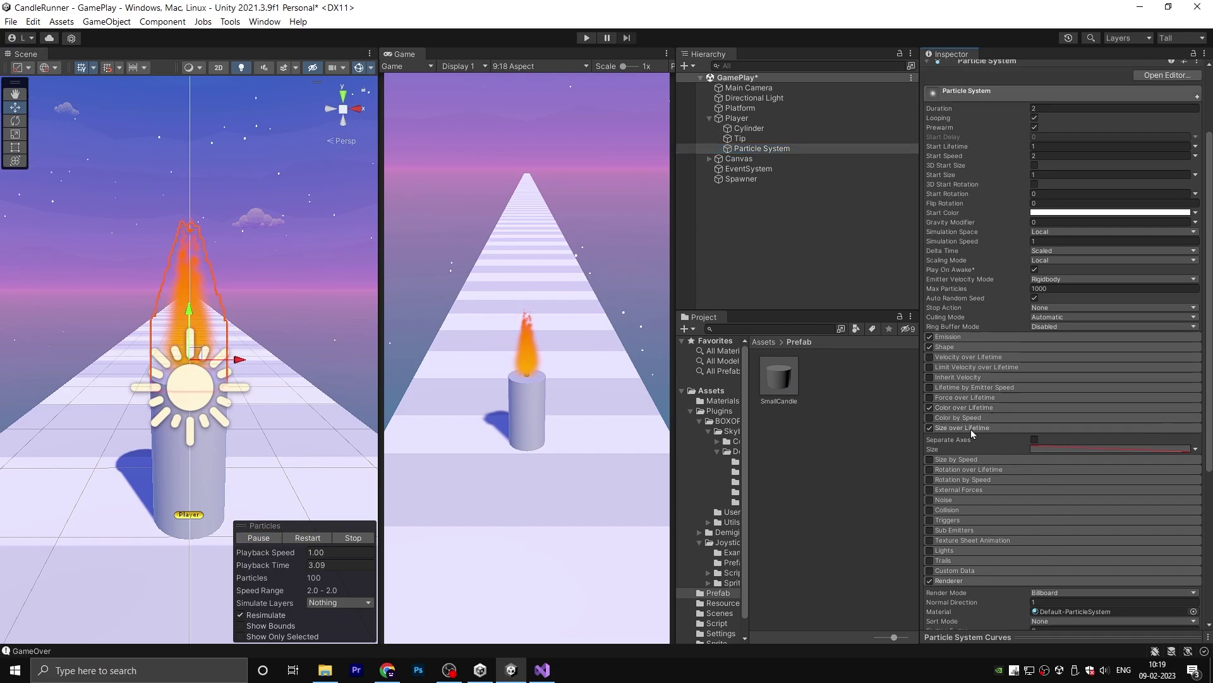
{"action": "left_click", "coordinate": [966, 427]}
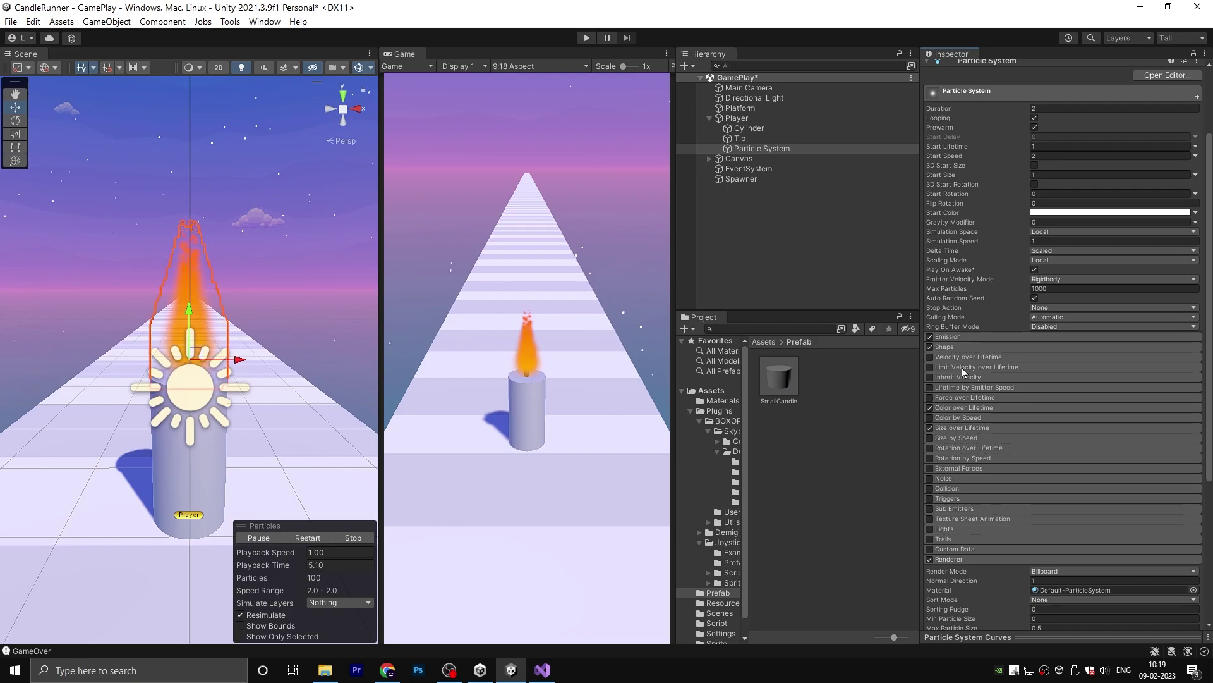
{"action": "scroll", "coordinate": [961, 366], "scroll_direction": "up", "scroll_amount": 4}
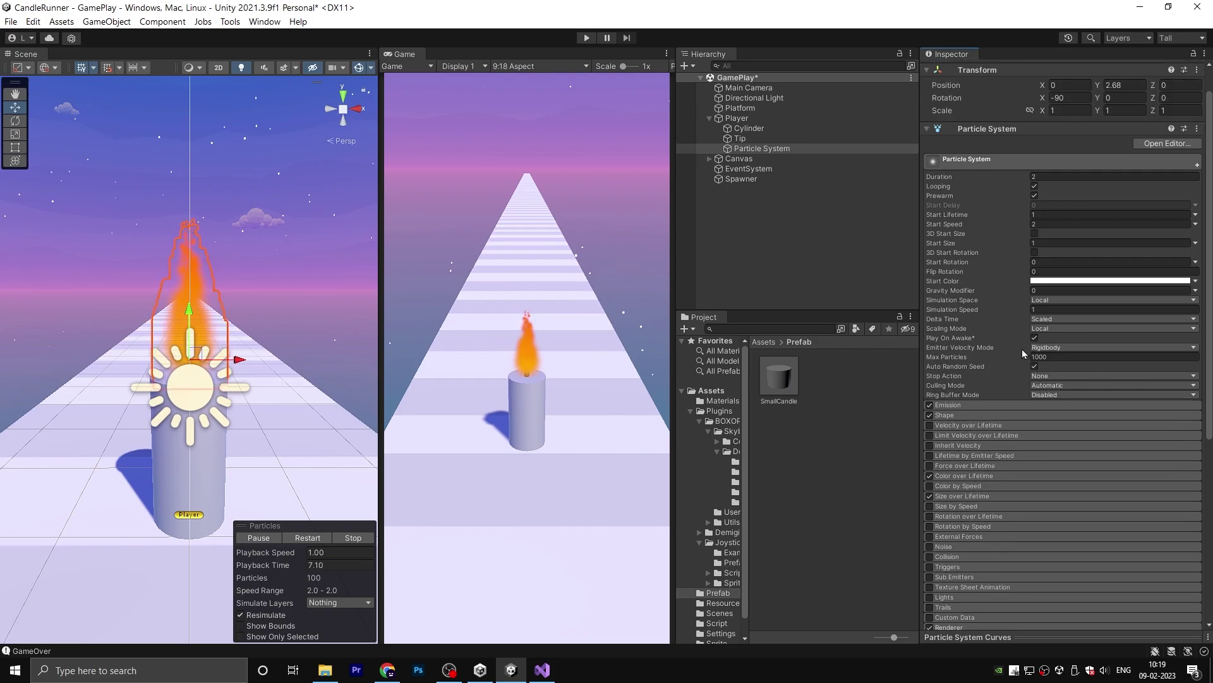
{"action": "left_click", "coordinate": [1046, 348]}
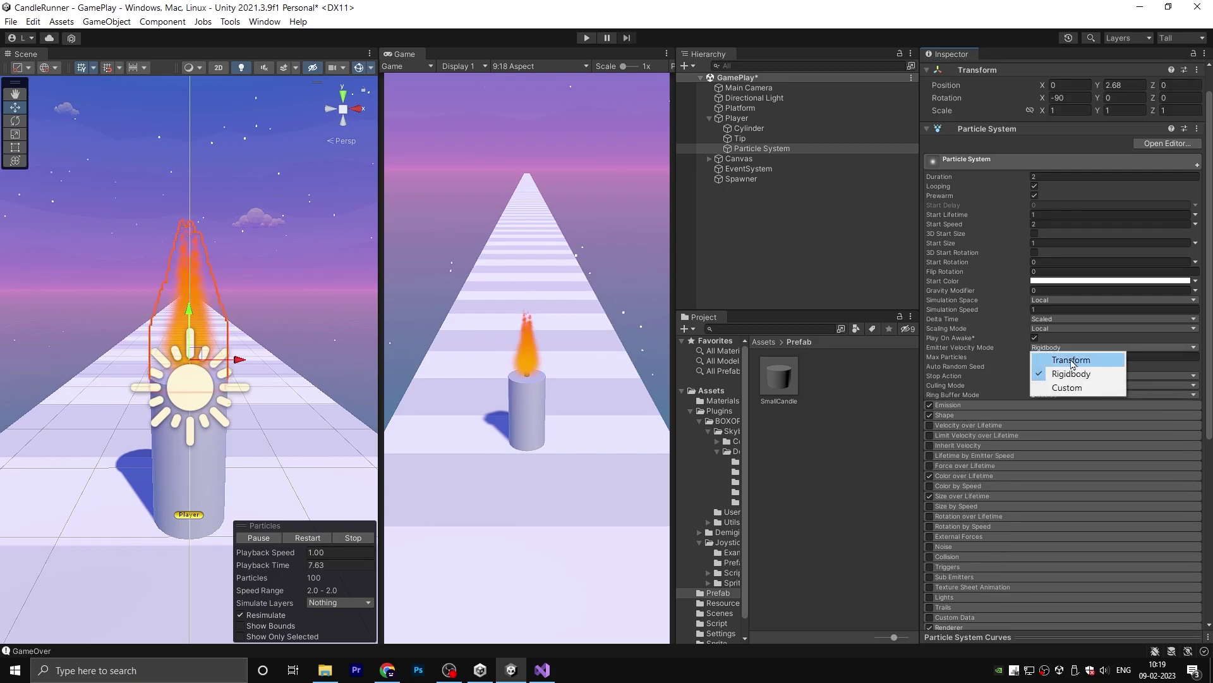
{"action": "left_click", "coordinate": [1072, 360]}
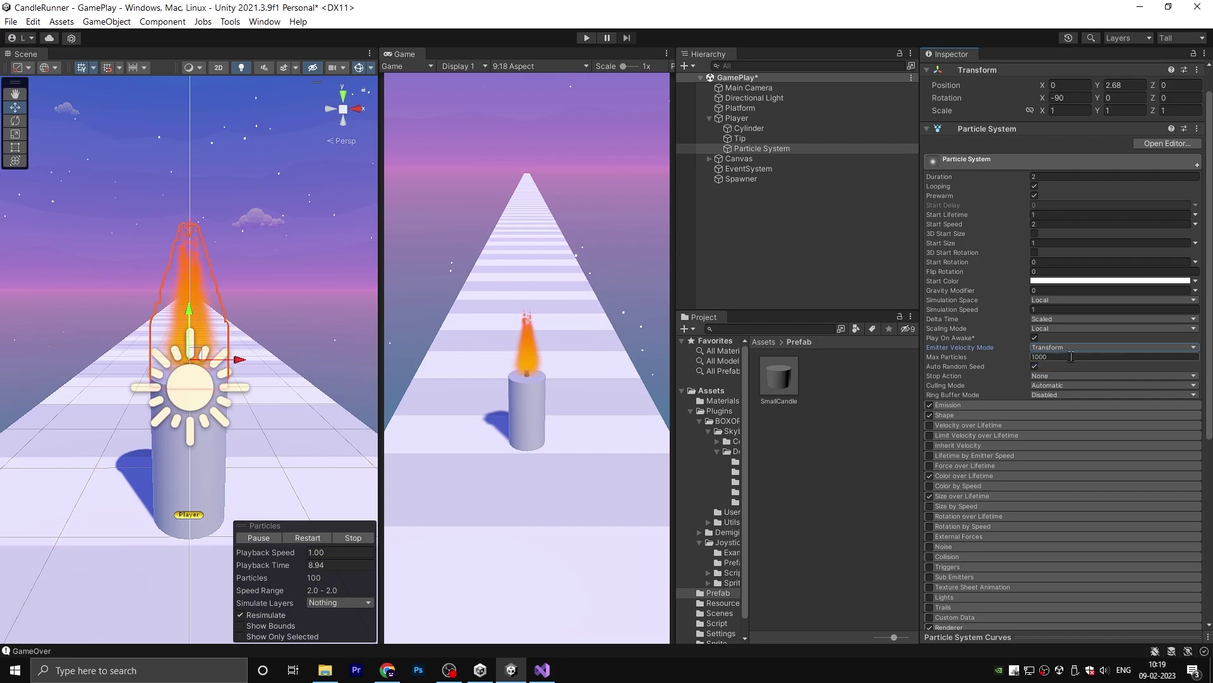
Step: Set the particle system's Simulation Space to World and play-test the flame by steering the candle sideways
{"action": "left_click", "coordinate": [1043, 301]}
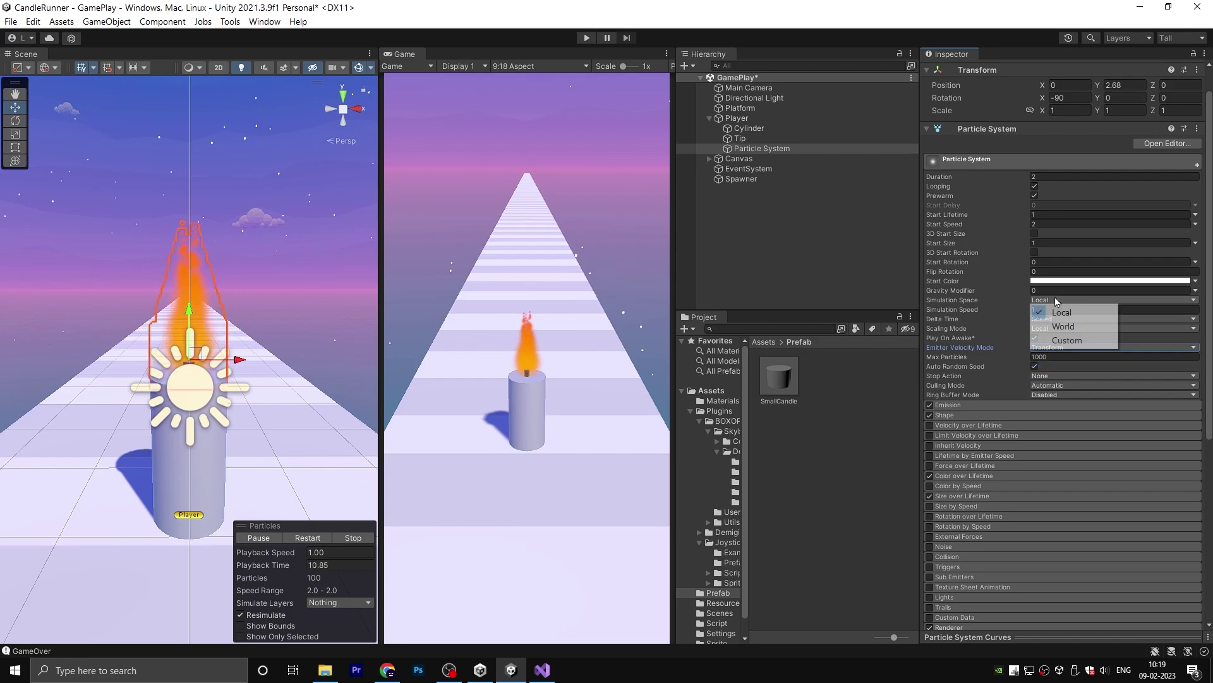
{"action": "left_click", "coordinate": [1075, 327]}
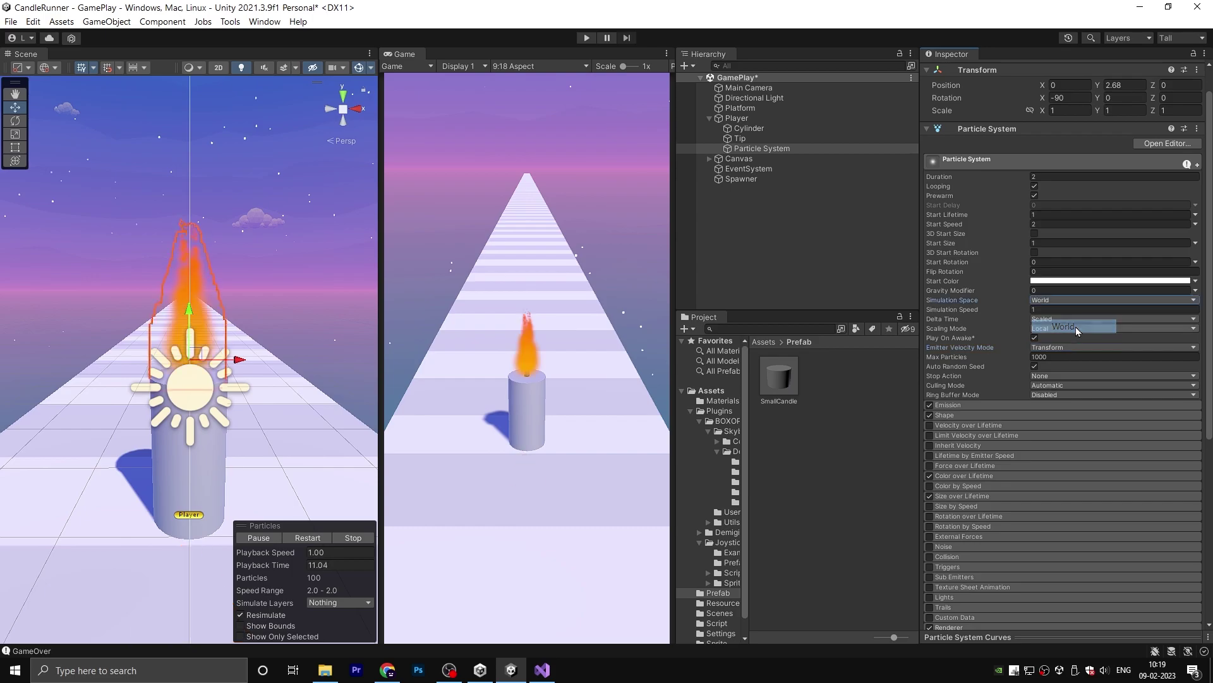
{"action": "left_click", "coordinate": [589, 38]}
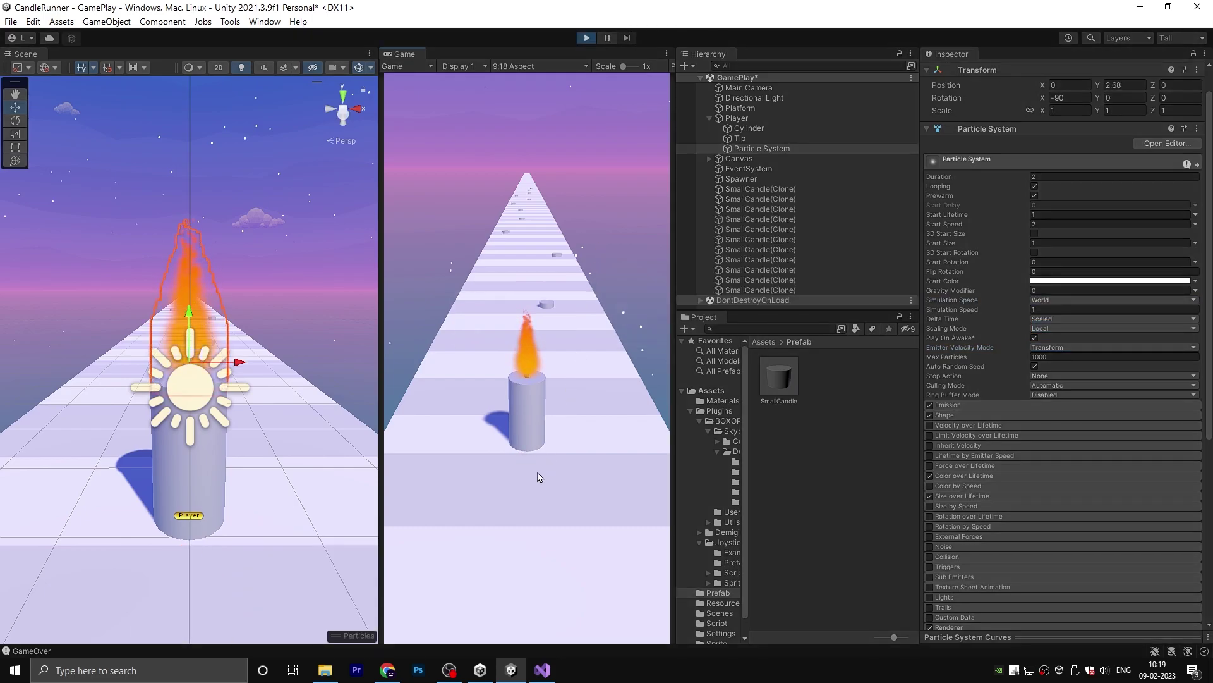
{"action": "mouse_move", "coordinate": [539, 477]}
{"action": "left_mouse_down"}
{"action": "mouse_move", "coordinate": [484, 515]}
{"action": "mouse_move", "coordinate": [522, 504]}
{"action": "mouse_move", "coordinate": [462, 510]}
{"action": "mouse_move", "coordinate": [612, 504]}
{"action": "mouse_move", "coordinate": [539, 506]}
{"action": "mouse_move", "coordinate": [603, 509]}
{"action": "mouse_move", "coordinate": [682, 449]}
{"action": "left_mouse_up"}
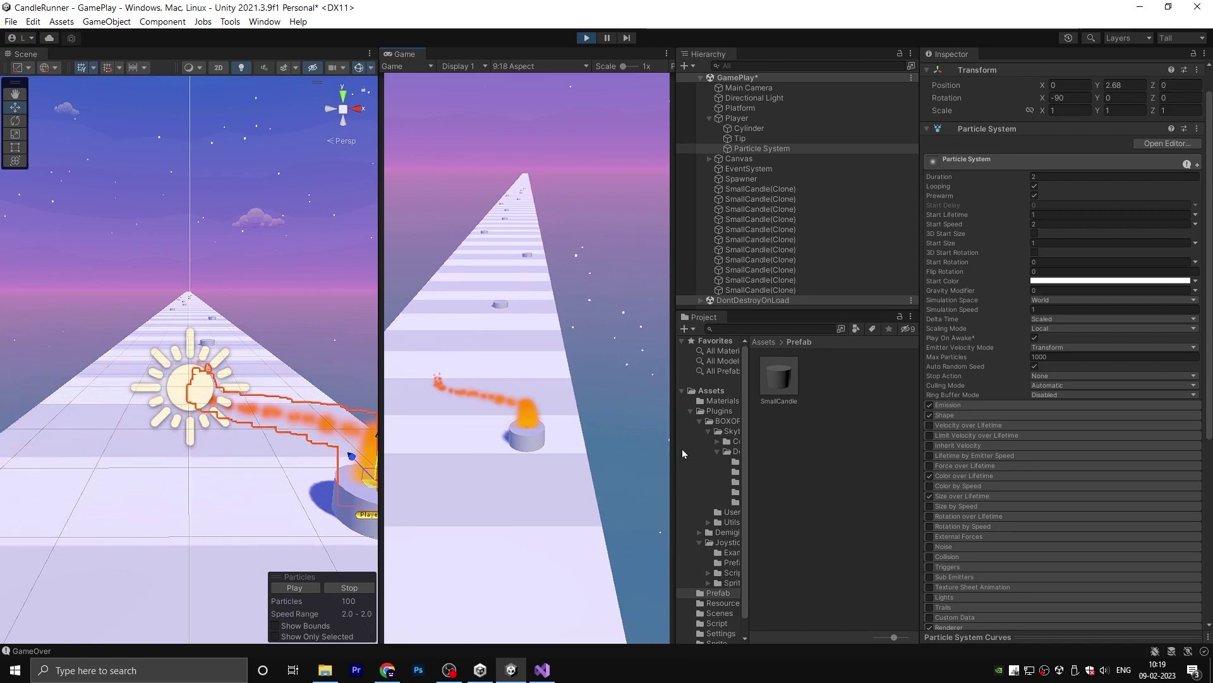
Step: Try Simulation Speed values of 0.5 and 0.1 during play, steering the candle sideways after each change
{"action": "left_click", "coordinate": [1043, 309]}
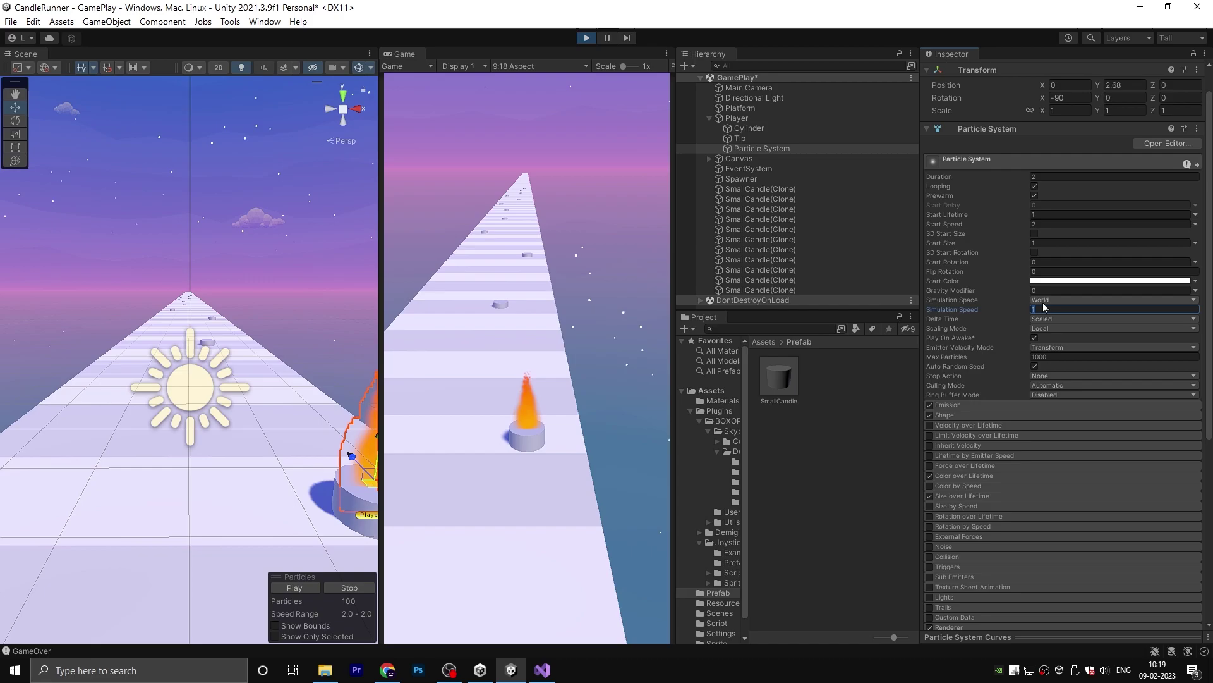
{"action": "type", "text": "0.5"}
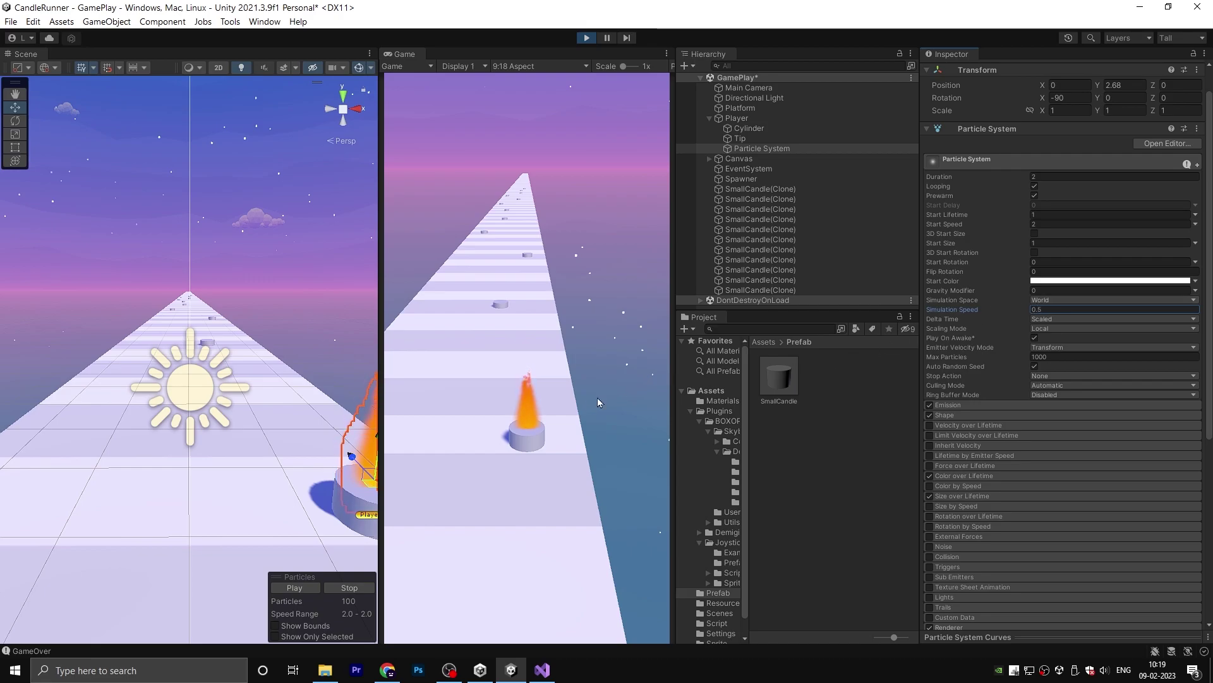
{"action": "mouse_move", "coordinate": [541, 477]}
{"action": "left_mouse_down"}
{"action": "mouse_move", "coordinate": [439, 496]}
{"action": "mouse_move", "coordinate": [641, 502]}
{"action": "left_mouse_up"}
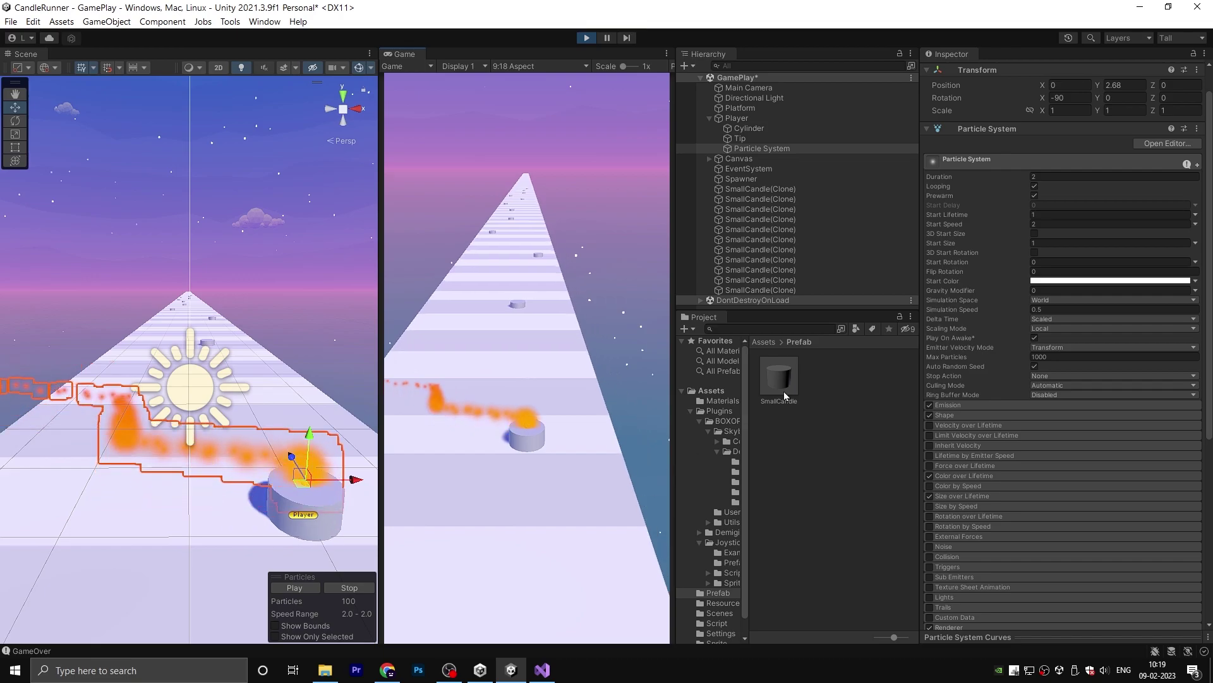
{"action": "left_click", "coordinate": [1038, 310]}
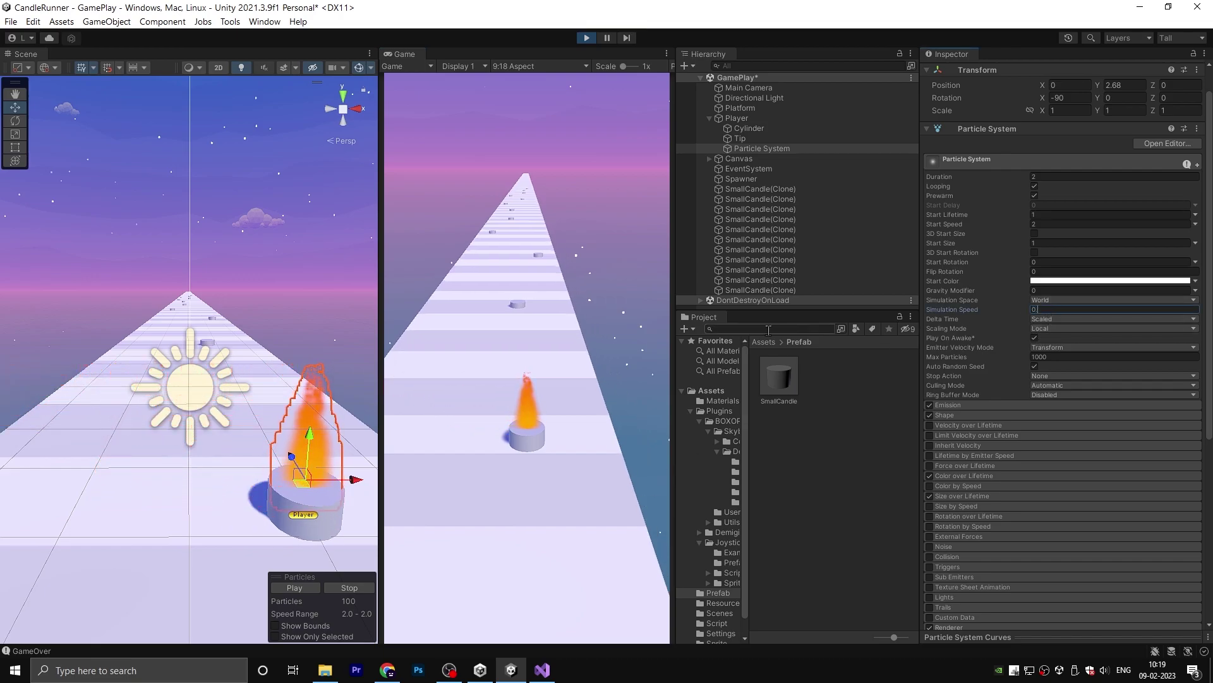
{"action": "mouse_move", "coordinate": [526, 472]}
{"action": "left_mouse_down"}
{"action": "mouse_move", "coordinate": [437, 476]}
{"action": "mouse_move", "coordinate": [620, 470]}
{"action": "left_mouse_up"}
Step: Try Simulation Speed values of 3 and 5 during play, steering the candle from side to side
{"action": "left_click", "coordinate": [1038, 309]}
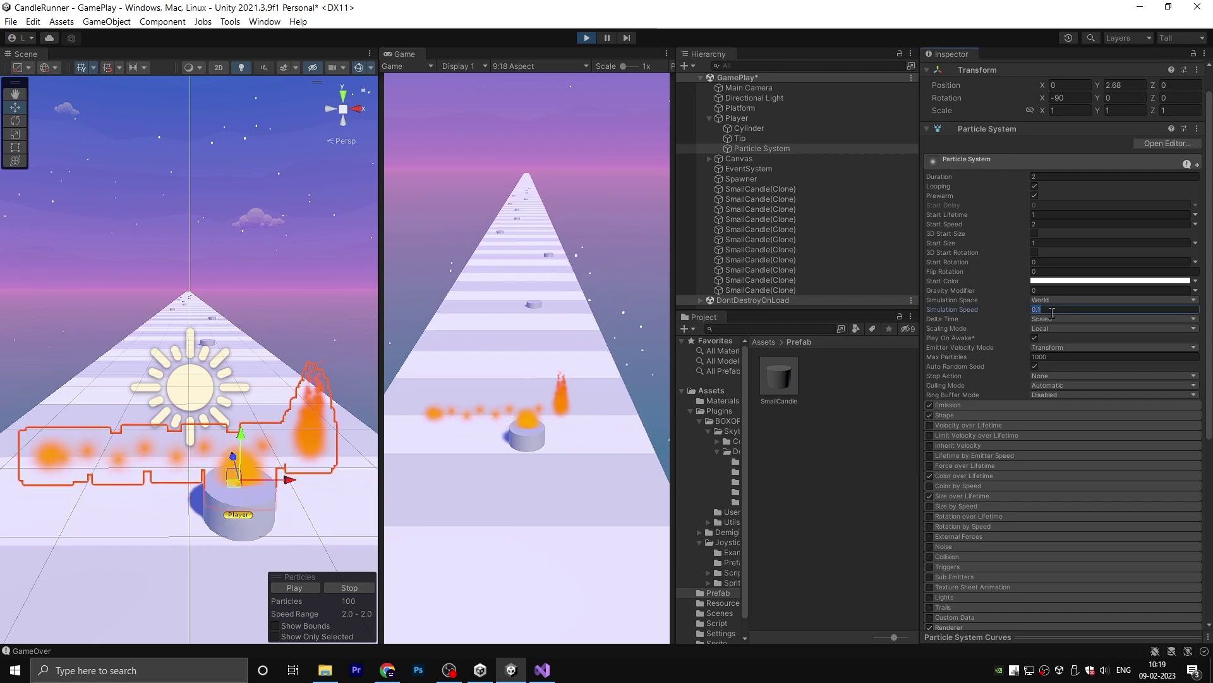
{"action": "type", "text": "3"}
{"action": "mouse_move", "coordinate": [563, 469]}
{"action": "left_mouse_down"}
{"action": "mouse_move", "coordinate": [610, 469]}
{"action": "mouse_move", "coordinate": [457, 488]}
{"action": "left_mouse_up"}
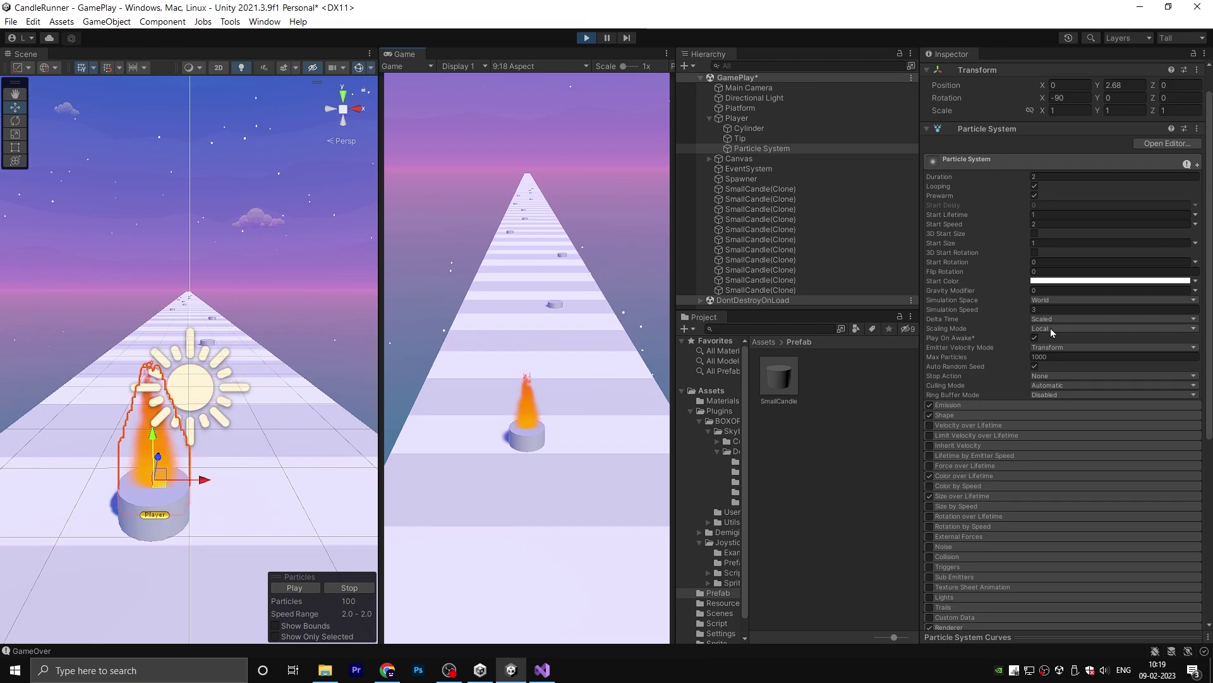
{"action": "left_click", "coordinate": [1050, 309]}
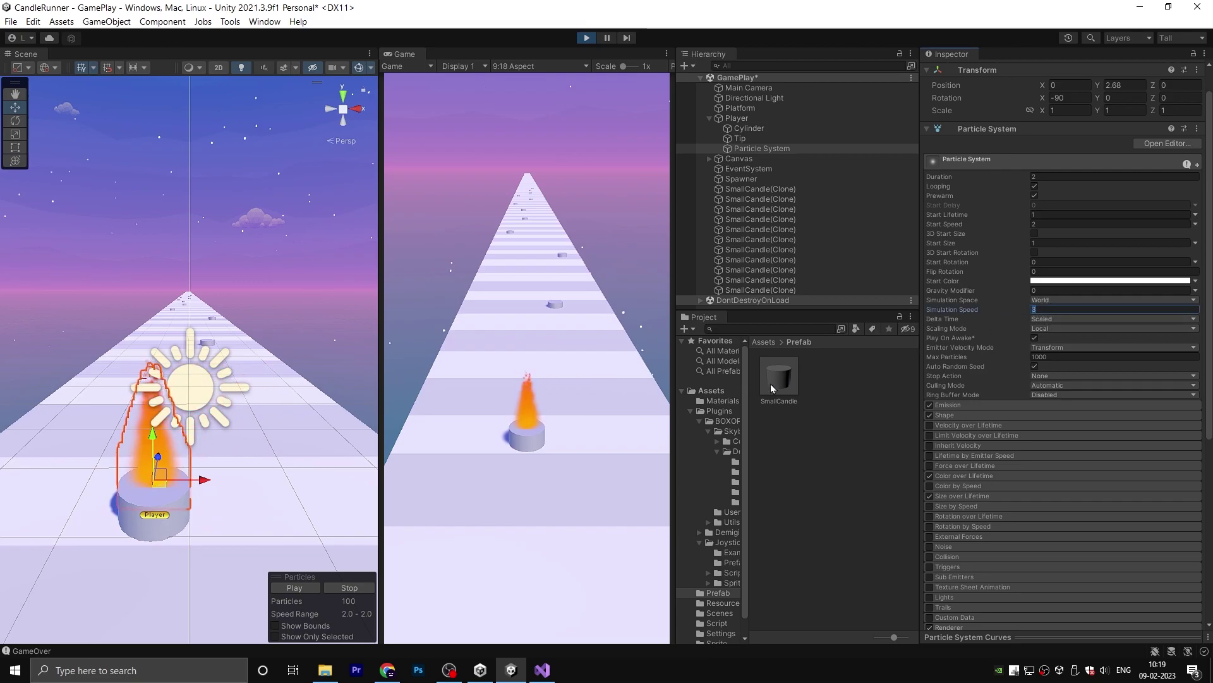
{"action": "mouse_move", "coordinate": [549, 468]}
{"action": "left_mouse_down"}
{"action": "mouse_move", "coordinate": [588, 486]}
{"action": "mouse_move", "coordinate": [411, 498]}
{"action": "left_mouse_up"}
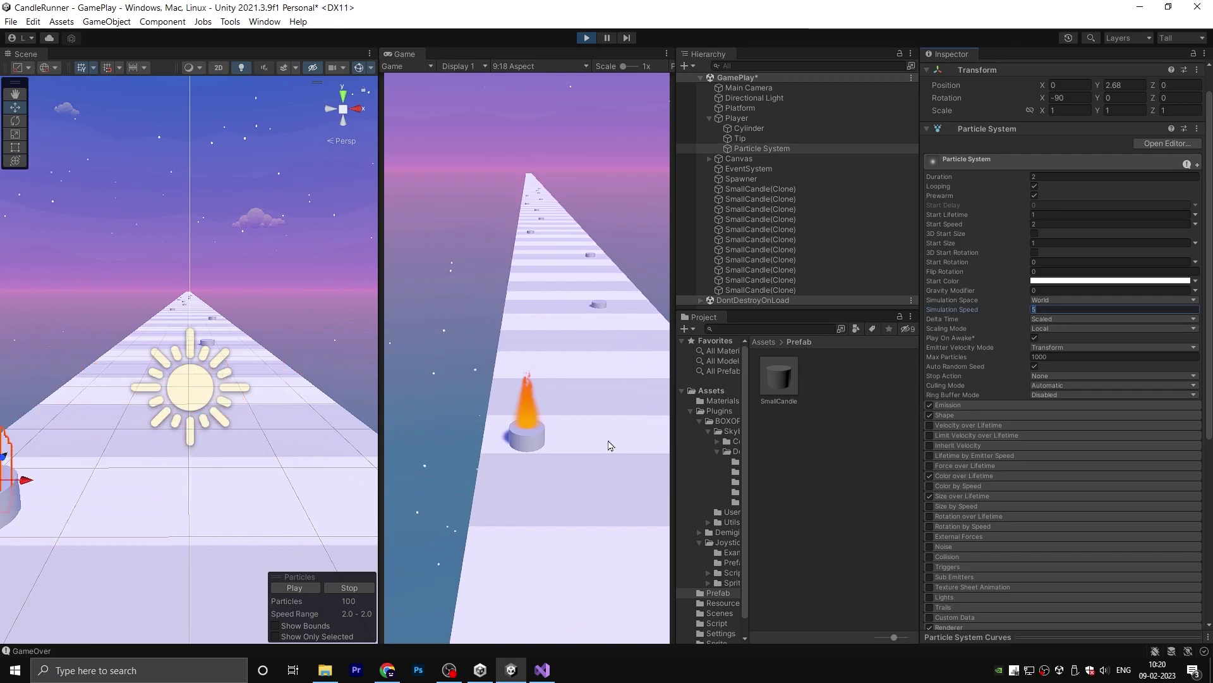
{"action": "left_click_drag", "start_coordinate": [574, 460], "coordinate": [685, 474]}
{"action": "left_click_drag", "start_coordinate": [503, 490], "coordinate": [393, 498]}
Step: Set the Simulation Speed to 1 and steer the candle both ways to check the flame trail
{"action": "left_click", "coordinate": [1062, 310]}
{"action": "type", "text": "1"}
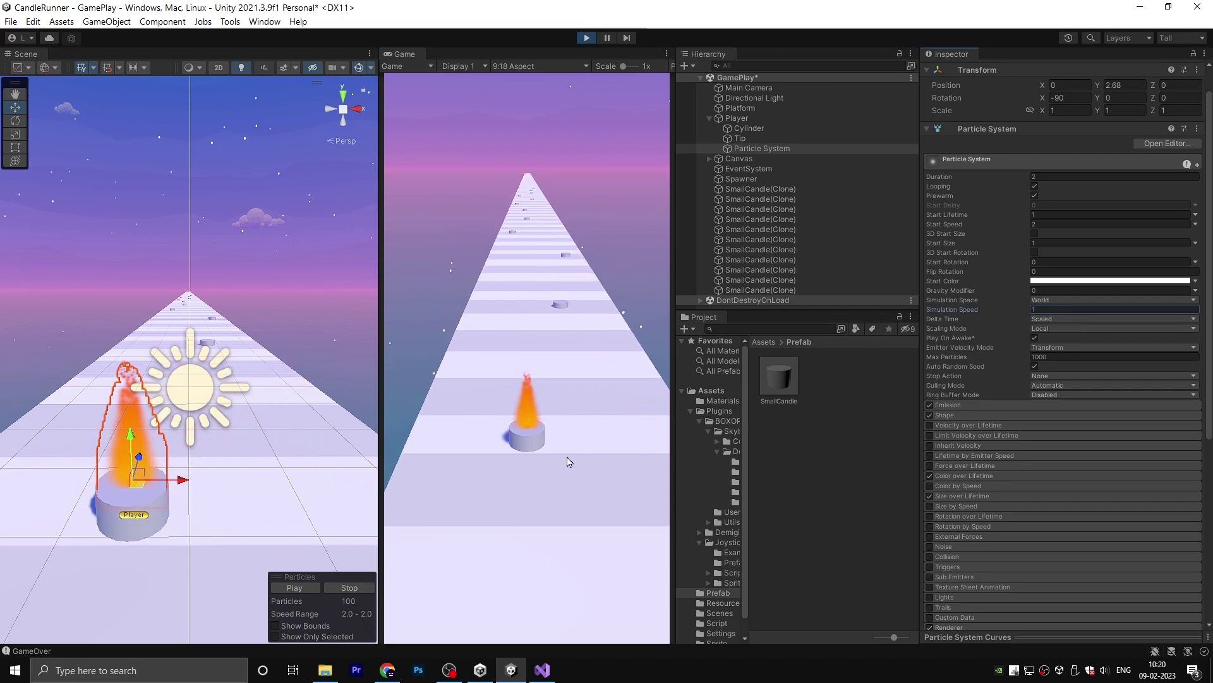
{"action": "left_click_drag", "start_coordinate": [569, 462], "coordinate": [654, 472]}
{"action": "left_click_drag", "start_coordinate": [518, 479], "coordinate": [496, 475]}
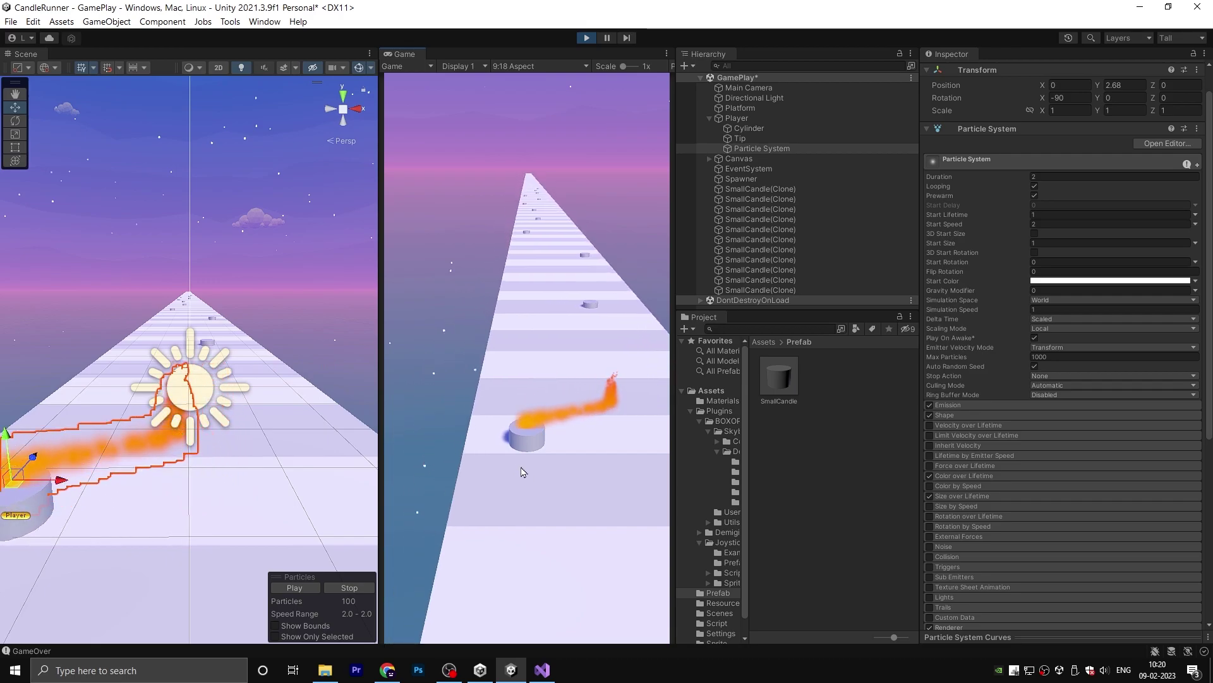
Step: Set the particle system's Max Particles to 500
{"action": "scroll", "coordinate": [1041, 349], "scroll_direction": "down", "scroll_amount": 5}
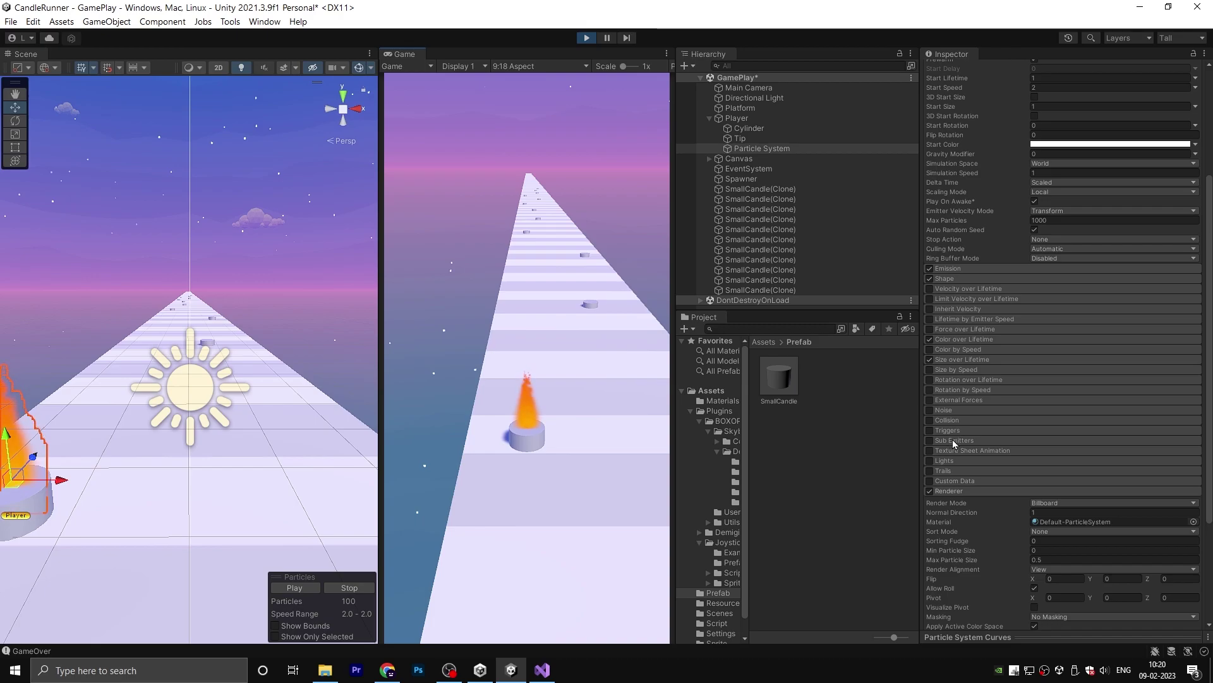
{"action": "scroll", "coordinate": [954, 443], "scroll_direction": "down", "scroll_amount": 3}
{"action": "scroll", "coordinate": [949, 381], "scroll_direction": "up", "scroll_amount": 2}
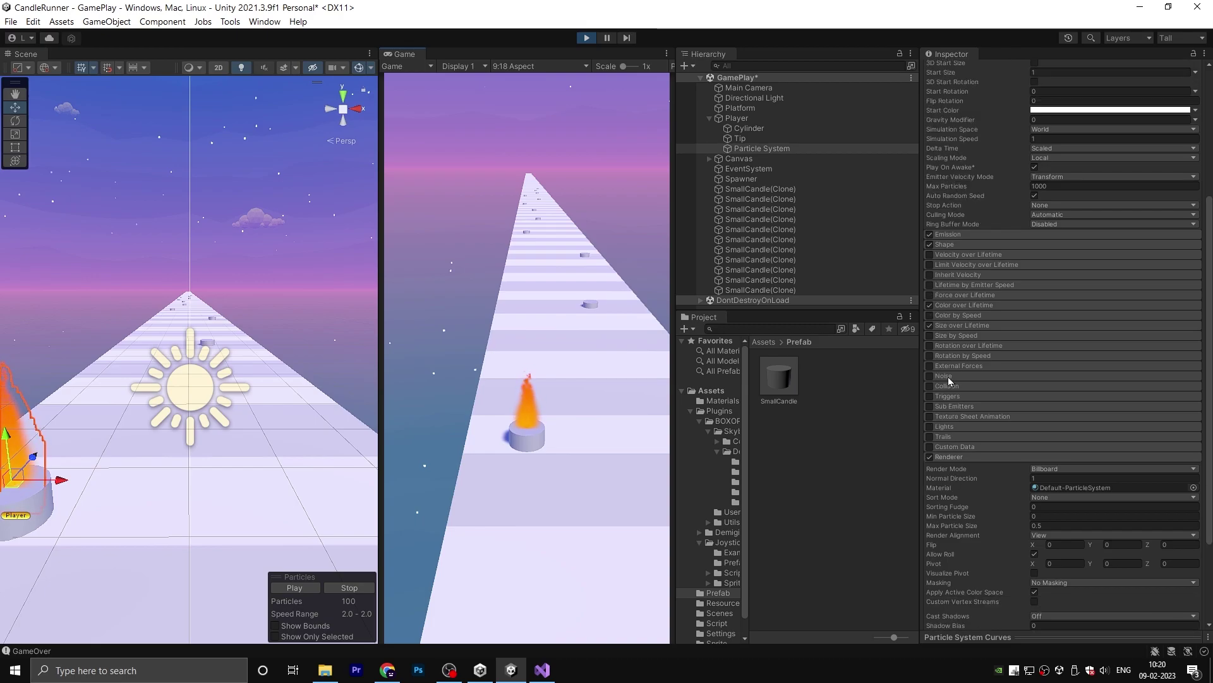
{"action": "scroll", "coordinate": [935, 281], "scroll_direction": "up", "scroll_amount": 3}
{"action": "left_click", "coordinate": [1142, 288]}
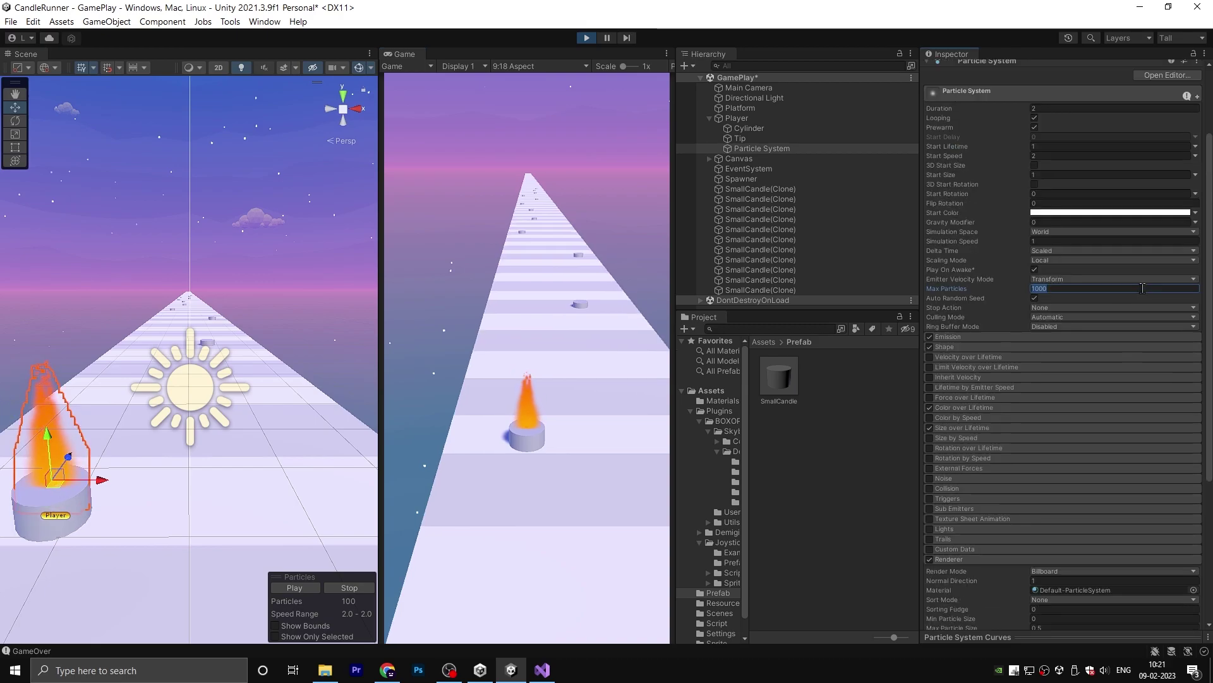
{"action": "type", "text": "50"}
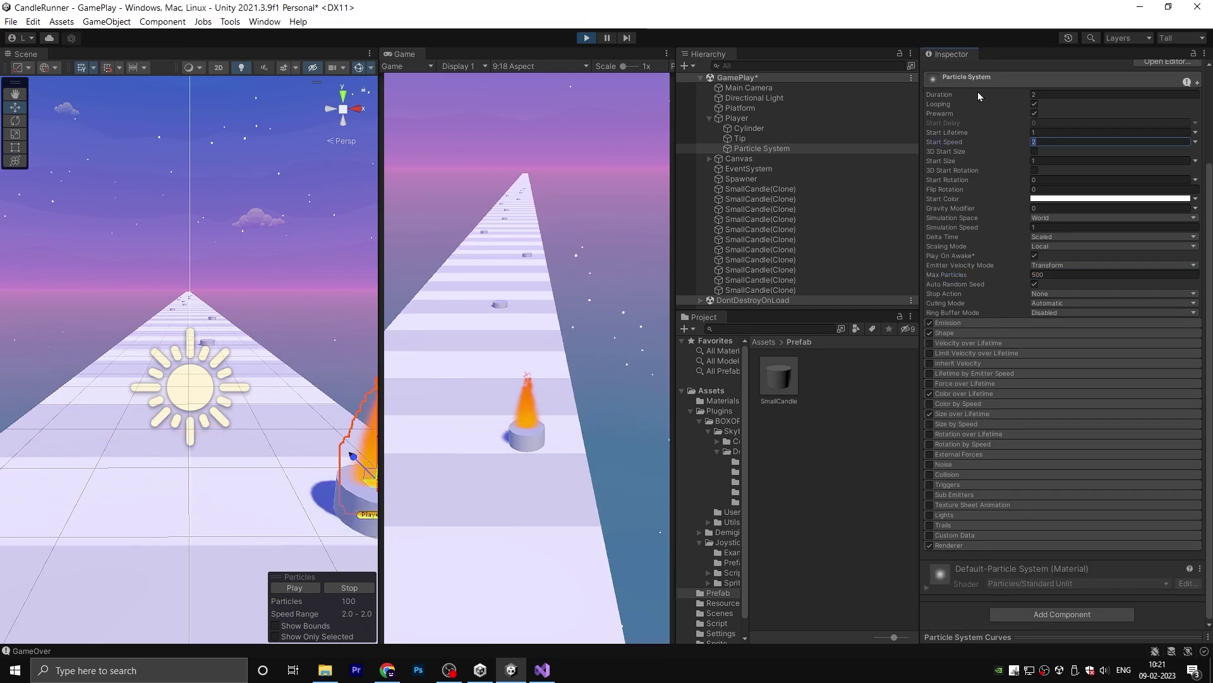
Step: Copy the Particle System component during play, exit play mode, and paste its values back onto the component
{"action": "scroll", "coordinate": [986, 190], "scroll_direction": "up", "scroll_amount": 3}
{"action": "right_click", "coordinate": [984, 165]}
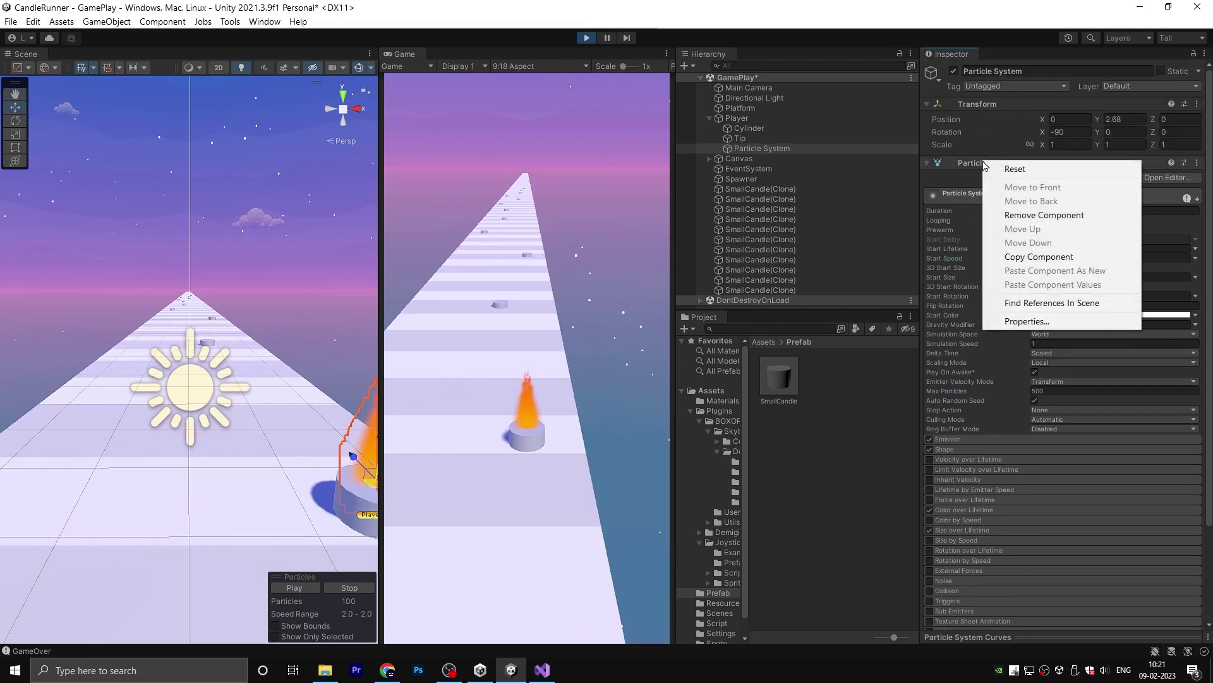
{"action": "left_click", "coordinate": [1030, 258]}
{"action": "key", "text": "ctrl+p"}
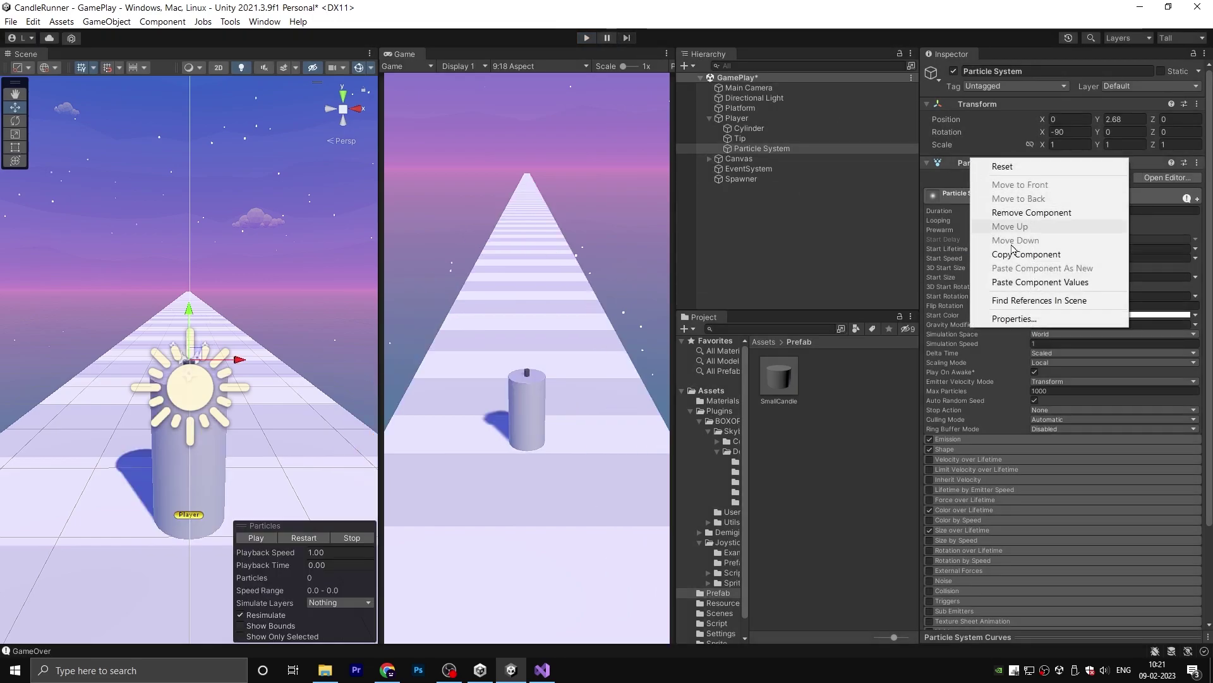
{"action": "left_click", "coordinate": [1041, 282]}
Step: Set the Player's Forward Speed to 450 and play-test the moving candle, steering it sideways
{"action": "left_click", "coordinate": [748, 128]}
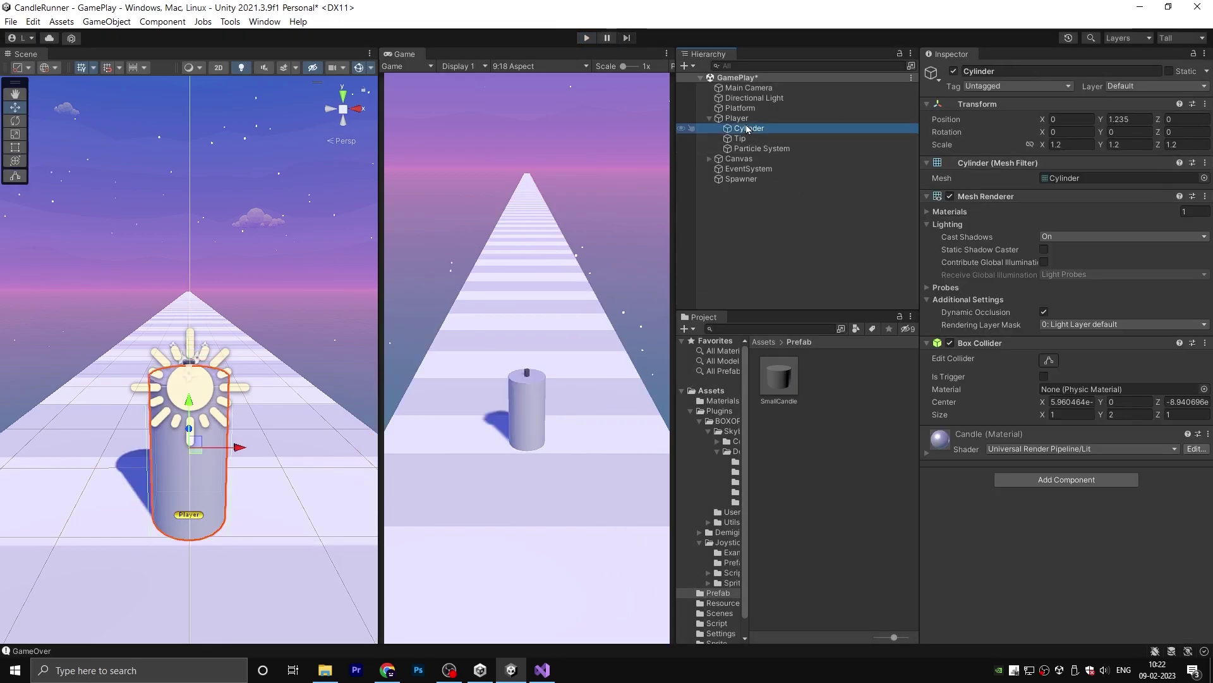
{"action": "left_click", "coordinate": [737, 118]}
{"action": "left_click", "coordinate": [1076, 203]}
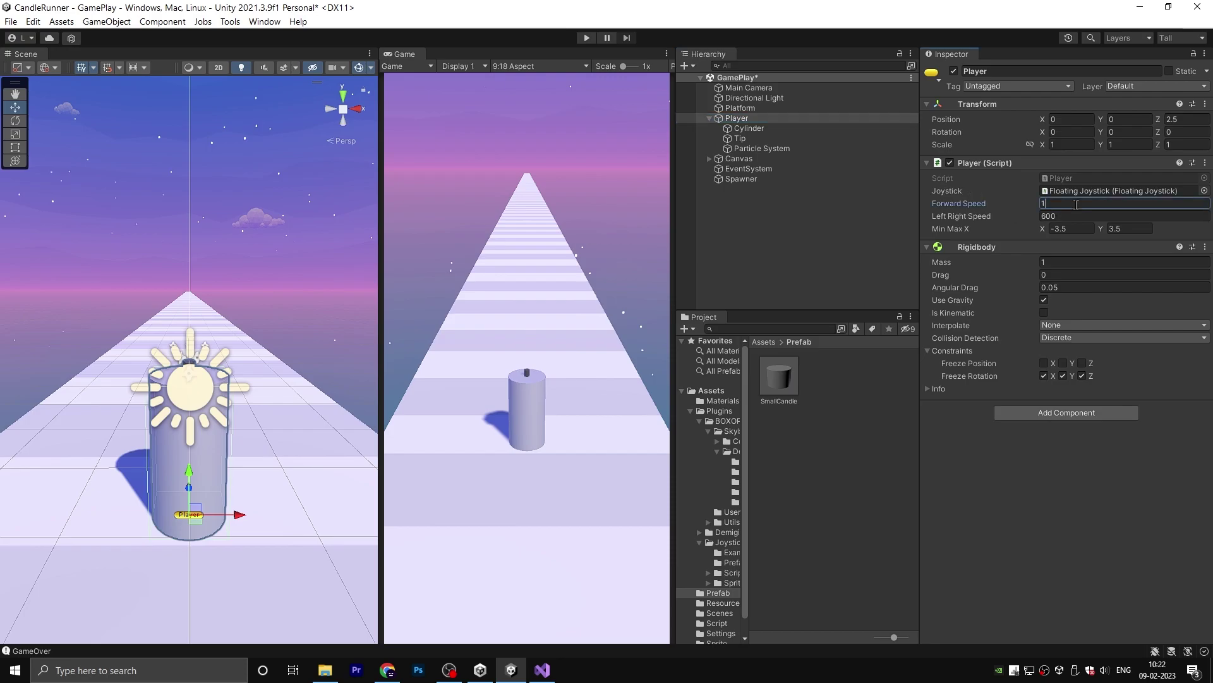
{"action": "type", "text": "450"}
{"action": "left_click", "coordinate": [586, 38]}
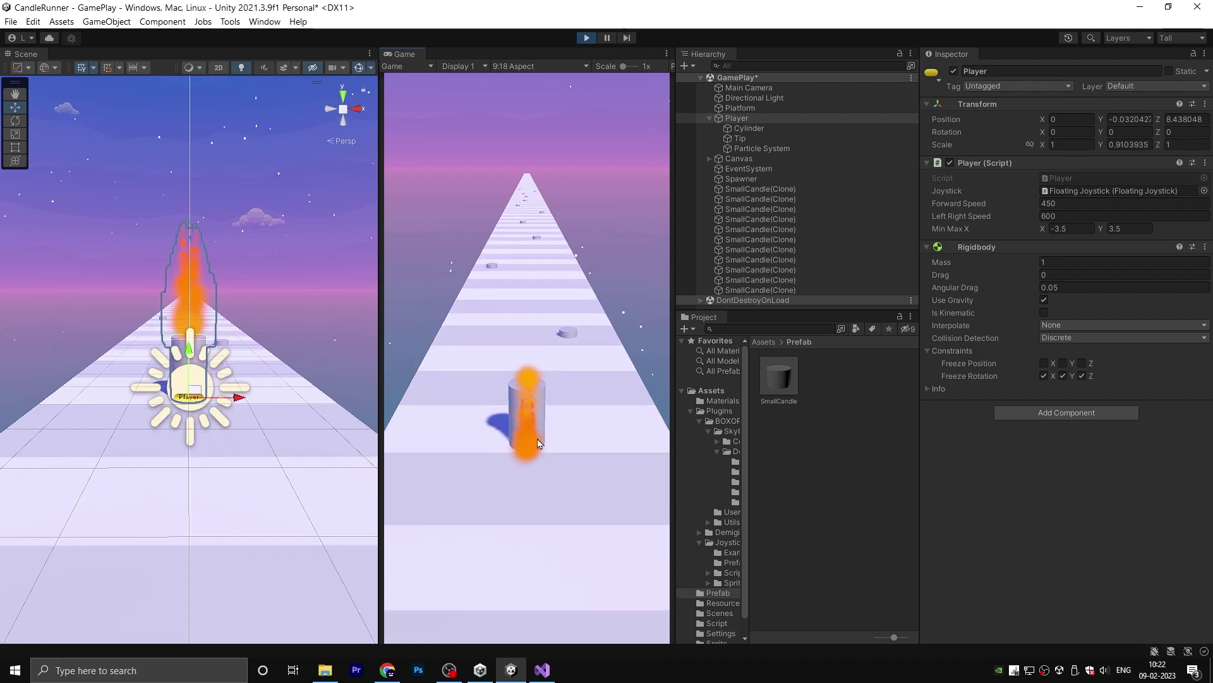
{"action": "mouse_move", "coordinate": [541, 444]}
{"action": "left_mouse_down"}
{"action": "mouse_move", "coordinate": [599, 468]}
{"action": "mouse_move", "coordinate": [504, 480]}
{"action": "mouse_move", "coordinate": [604, 472]}
{"action": "left_mouse_up"}
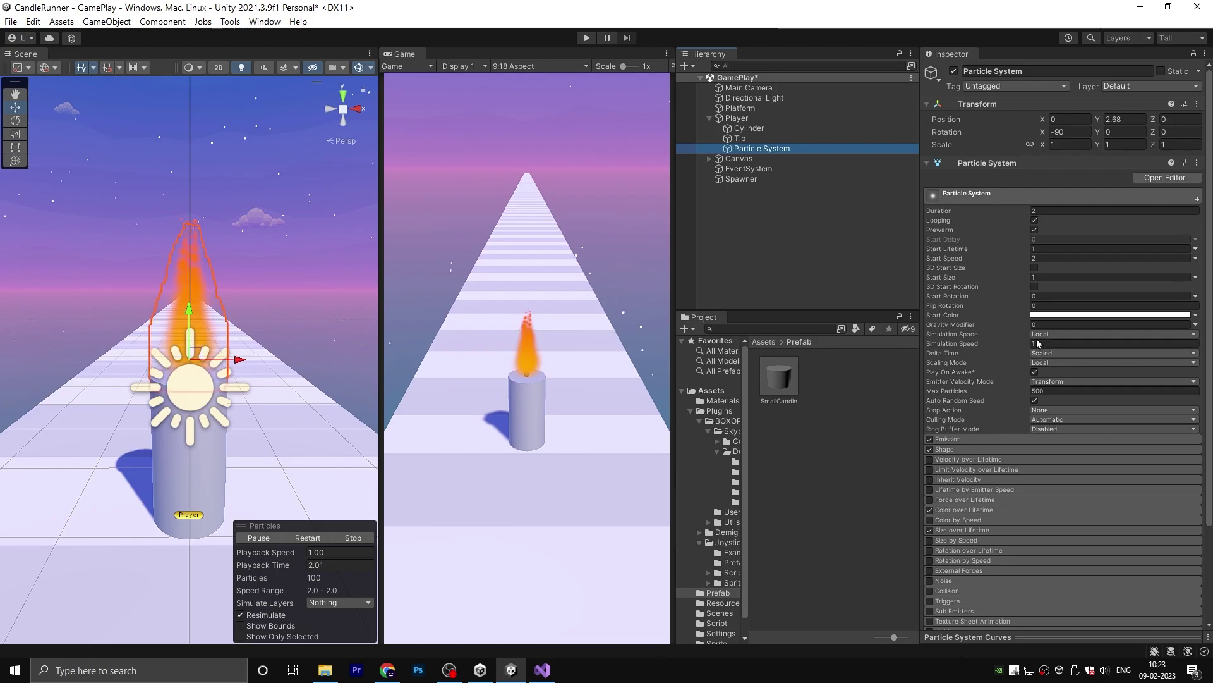
Step: Set the particle system's Simulation Space to Local and run the game again
{"action": "left_click", "coordinate": [1042, 334]}
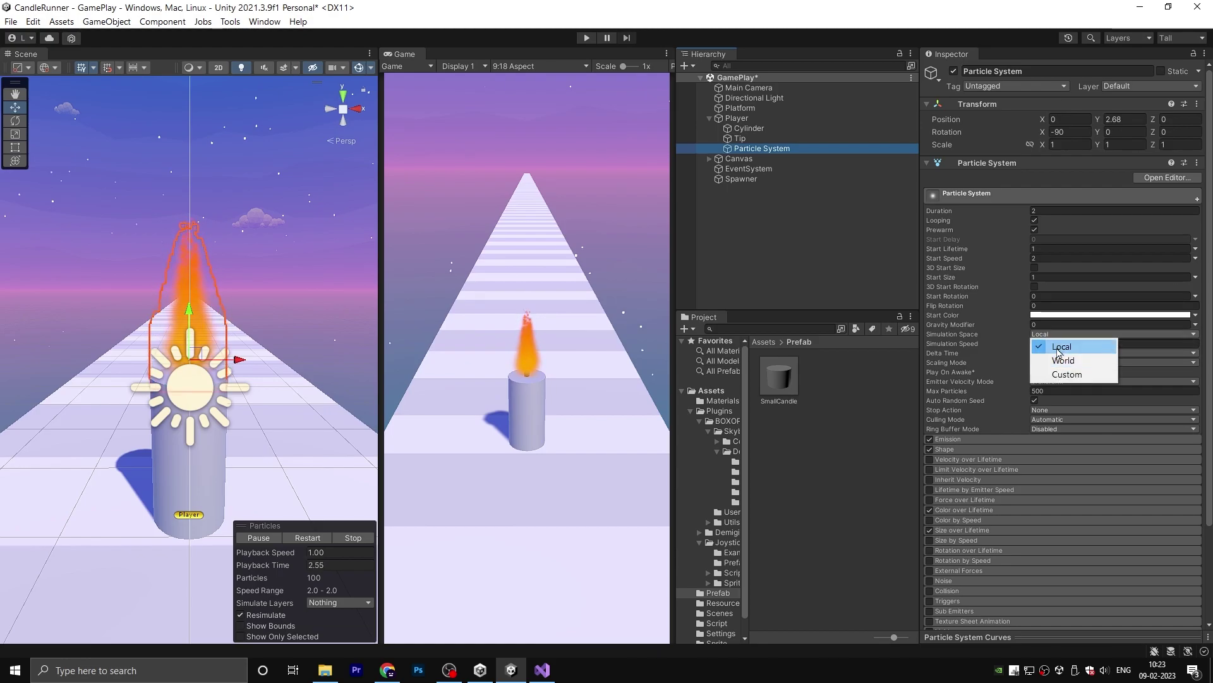
{"action": "left_click", "coordinate": [1063, 347]}
{"action": "key", "text": "ctrl+p"}
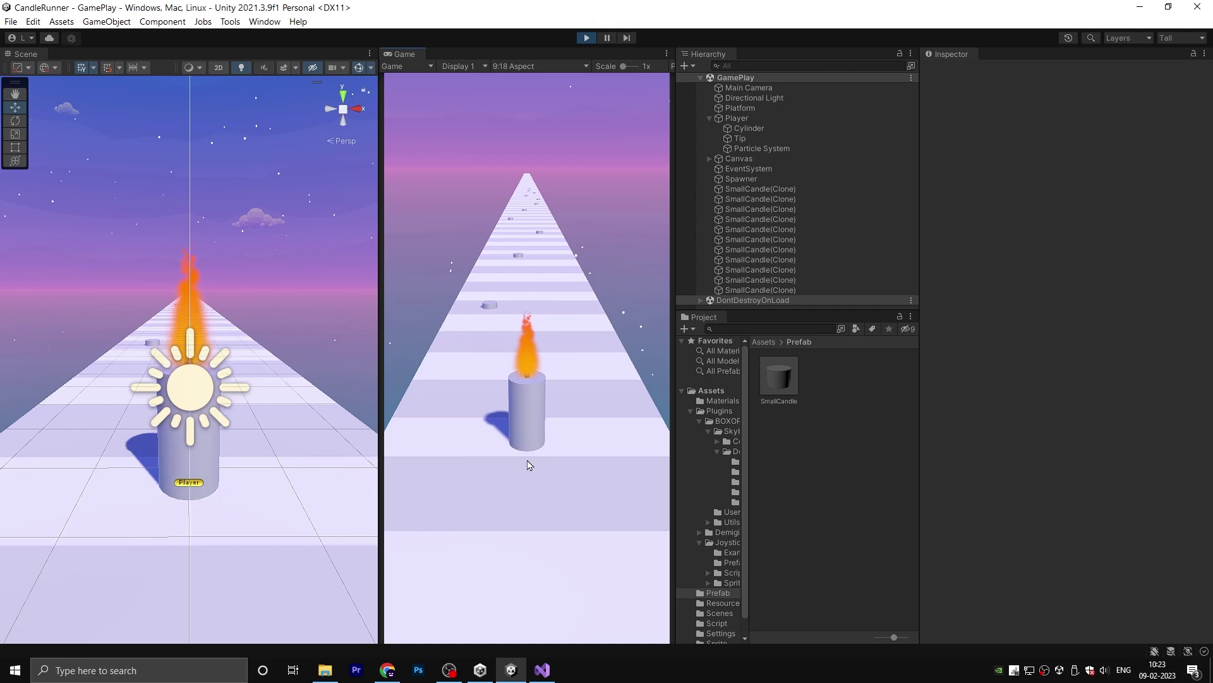